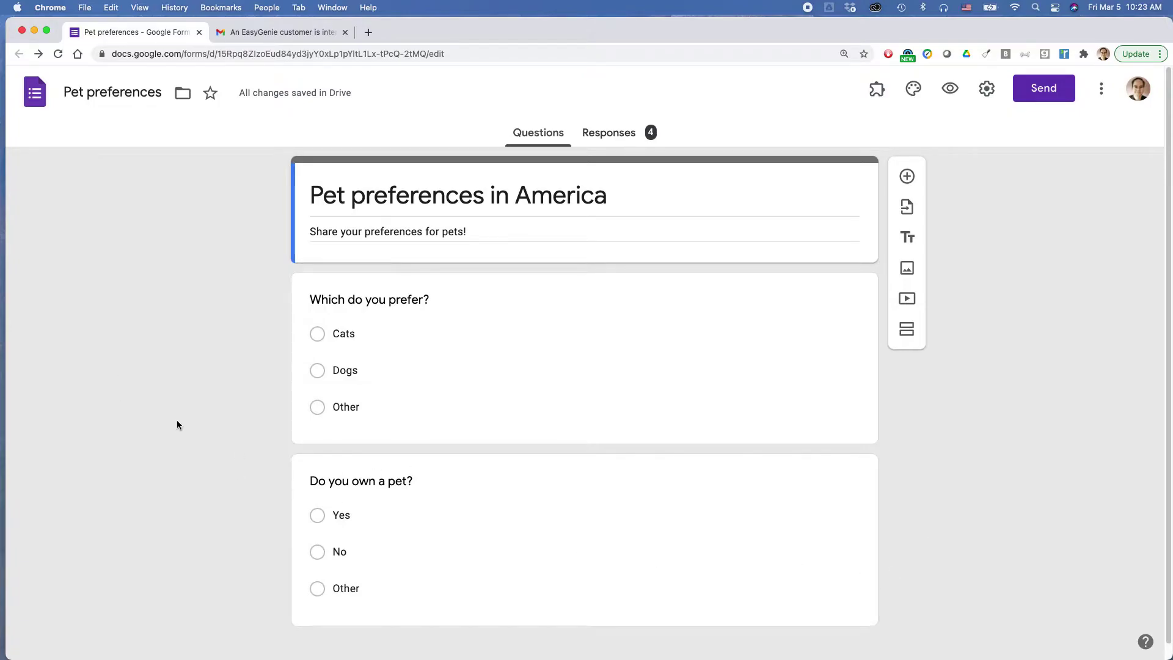
Look at the responses, return to the questions, and dismiss the Send dialog without sending.
left_click(605, 136)
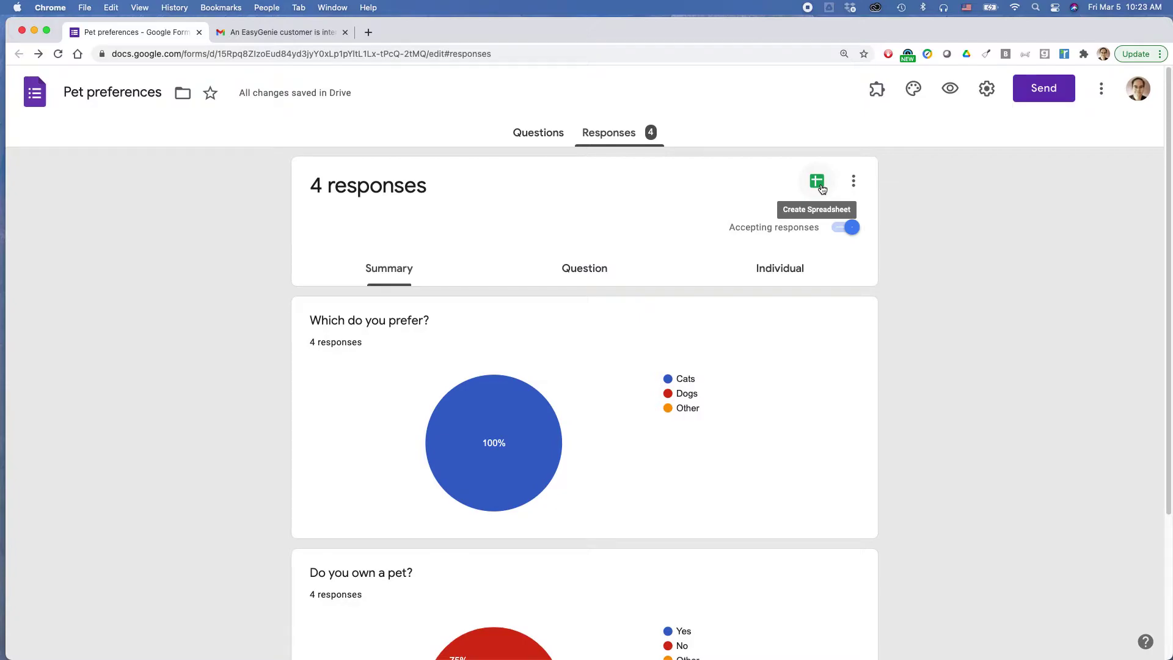
left_click(537, 136)
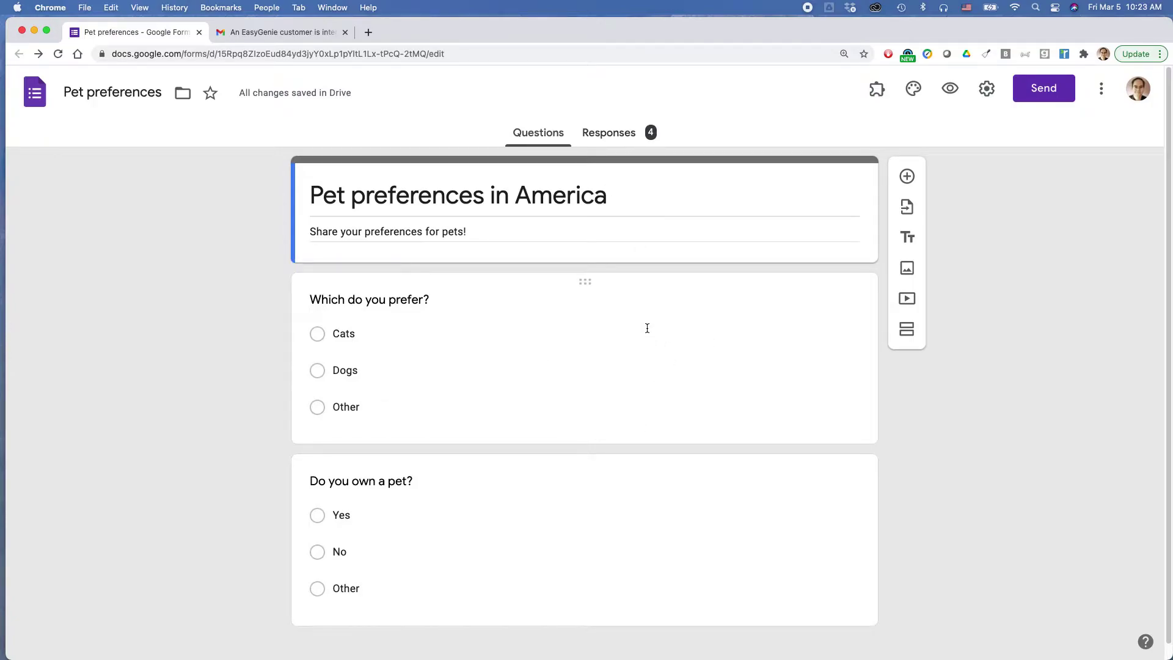
left_click(1044, 87)
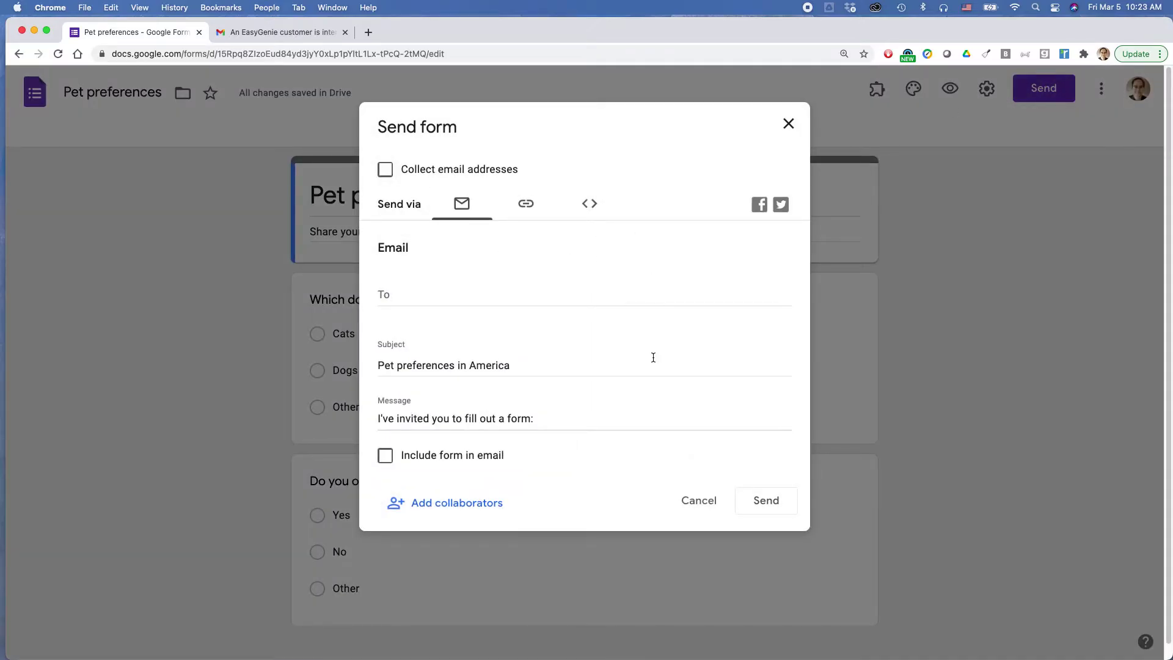
left_click(792, 127)
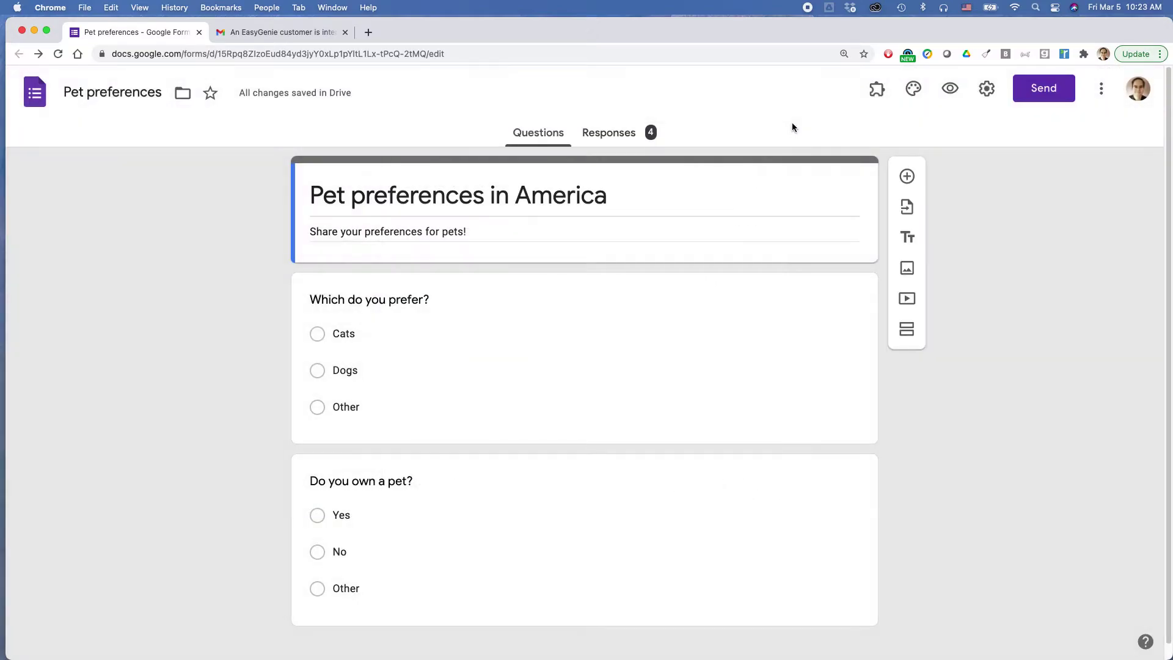
From the 4-response summary, turn on email notifications for new responses.
left_click(619, 135)
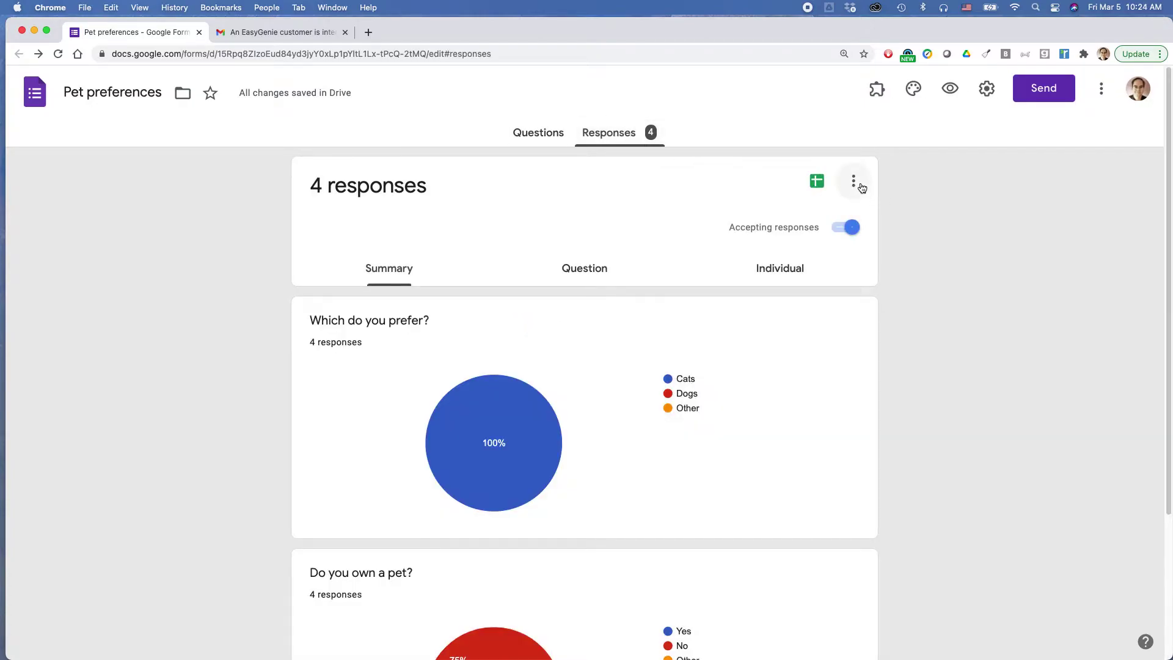
left_click(854, 182)
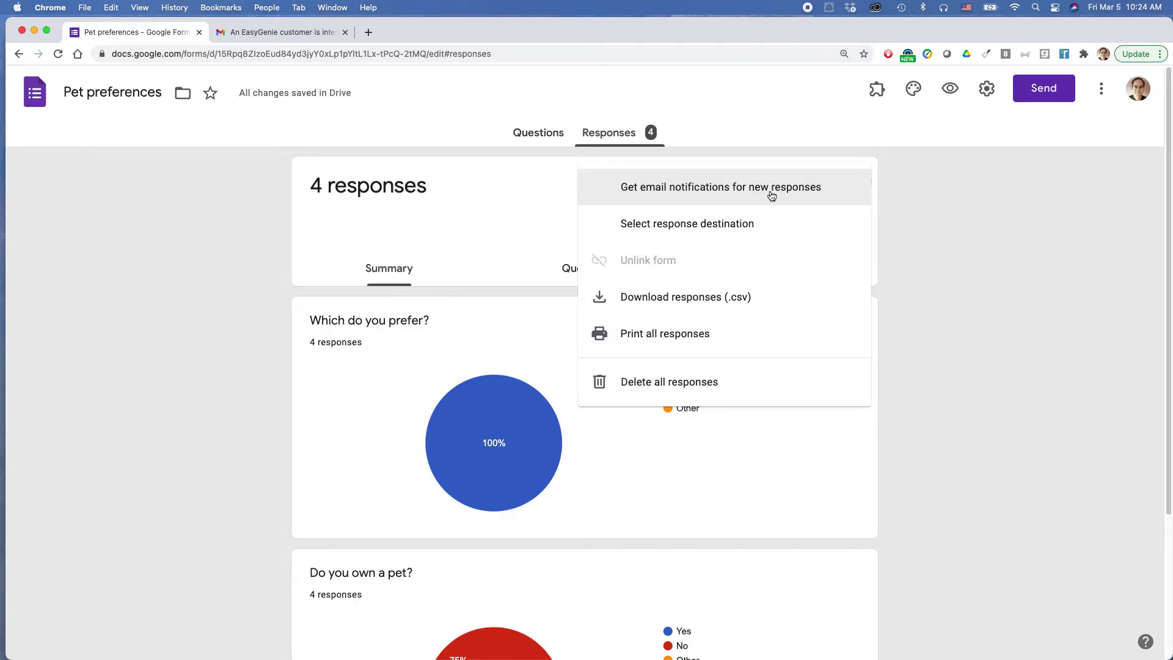
left_click(934, 199)
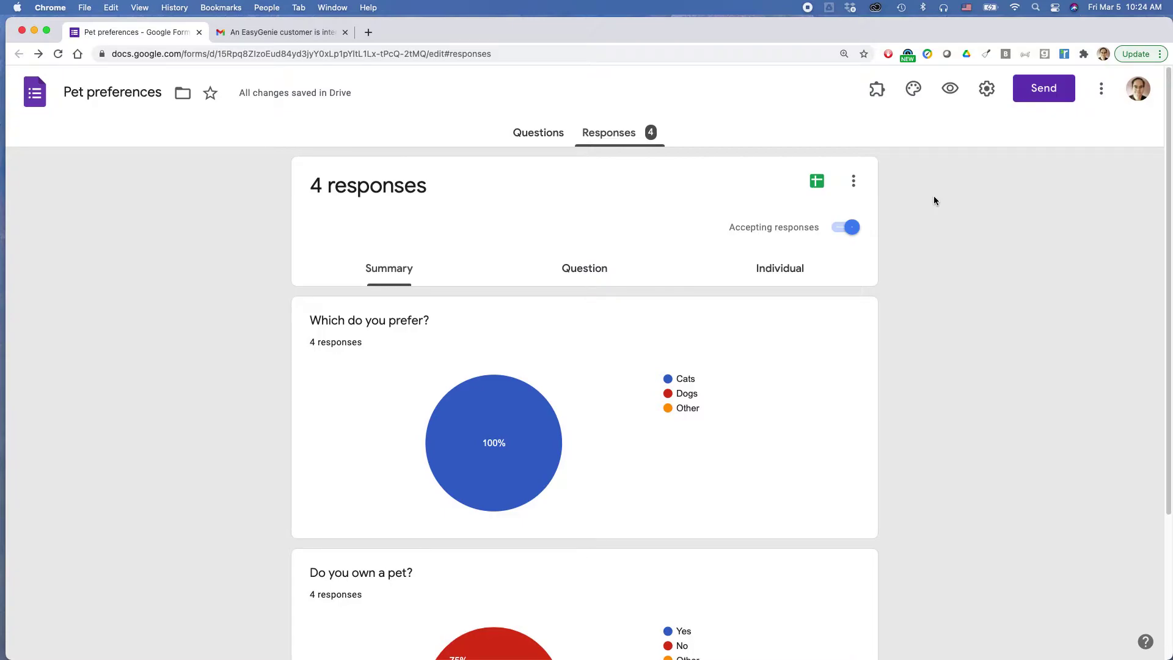
key("super+Tab")
key("super+Tab")
key("super+Tab")
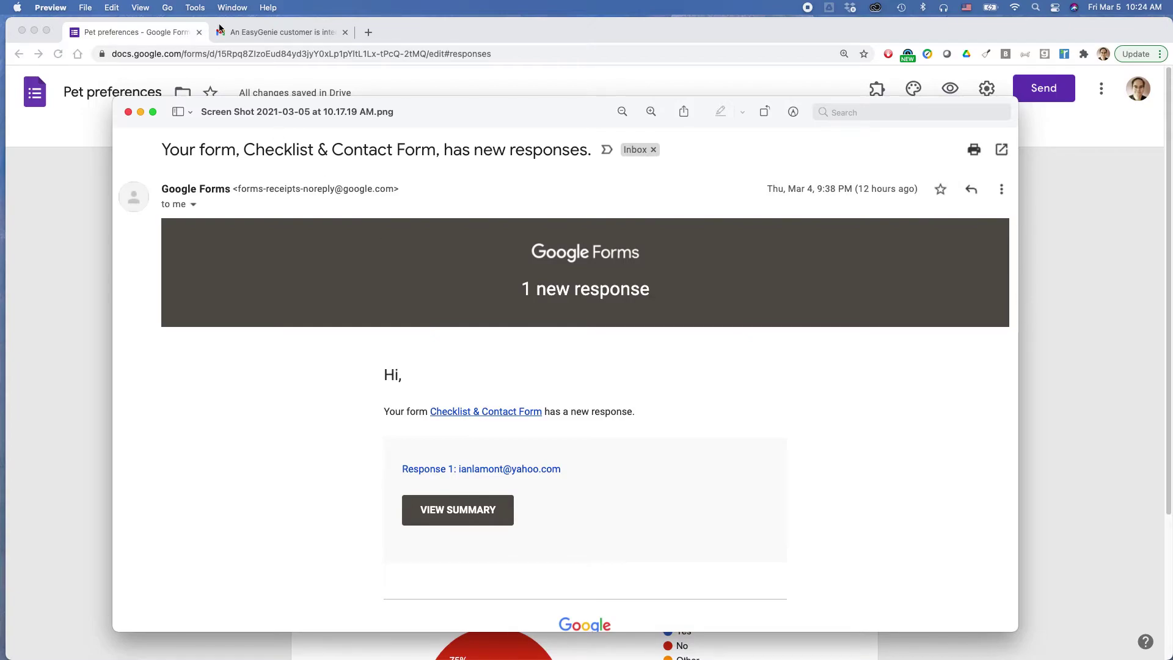
Close the Preview screenshot of the sample notification email and switch back to the form.
left_click(173, 31)
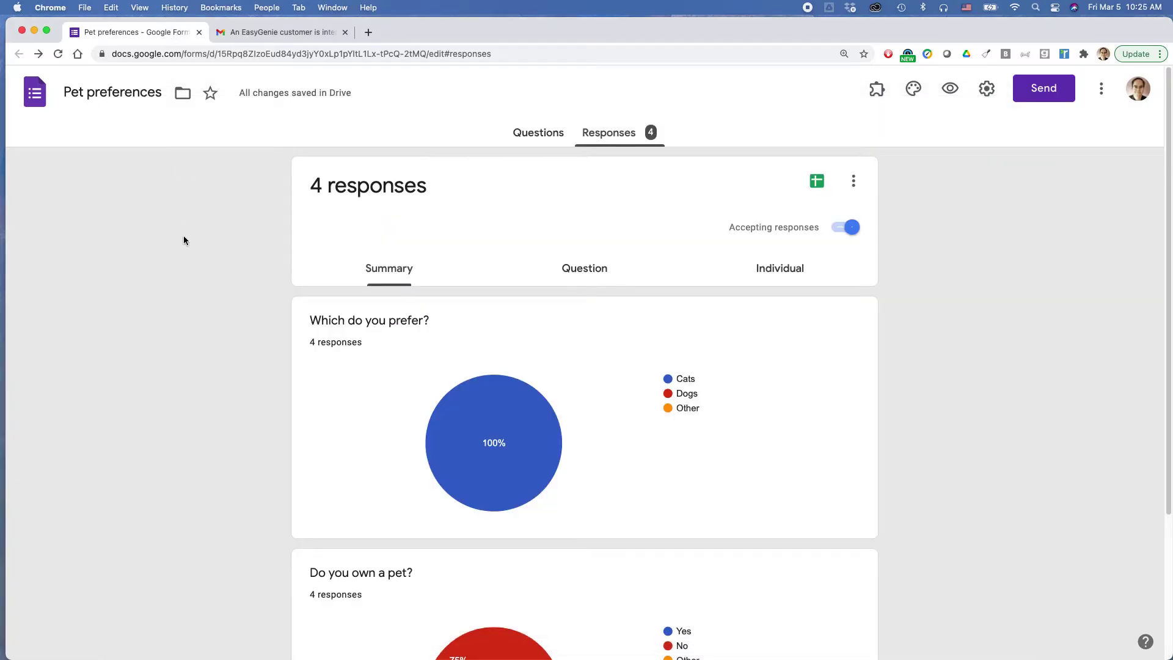
key("super+Tab")
key("super+Tab")
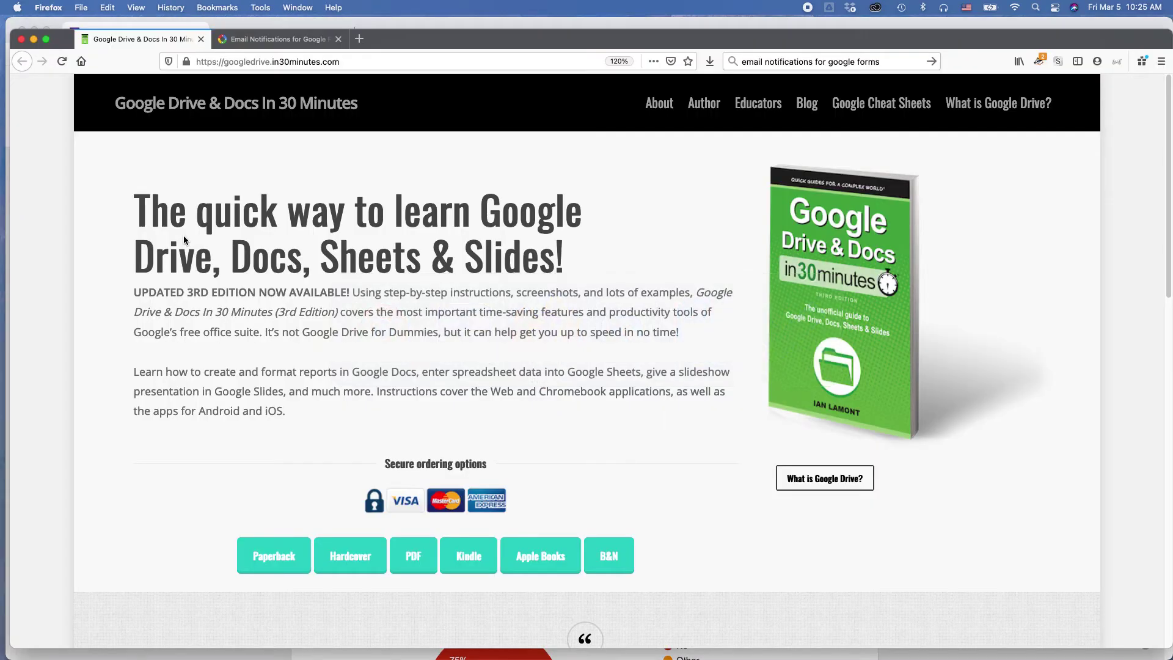
key("super+Tab")
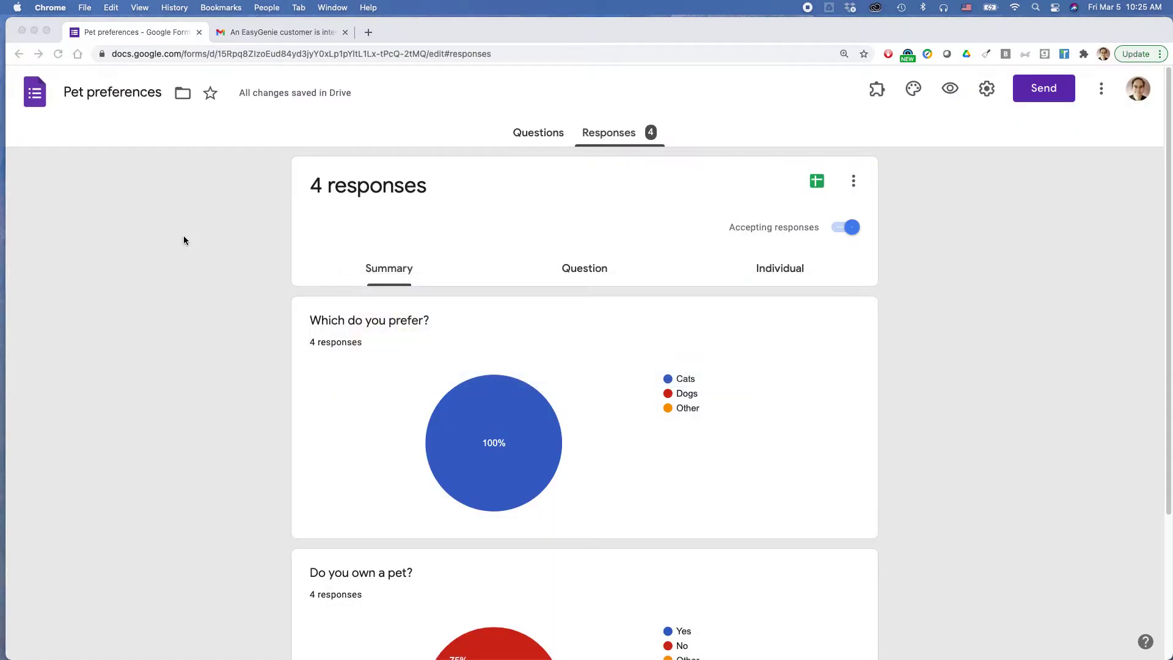
key("super+Tab")
left_click(253, 39)
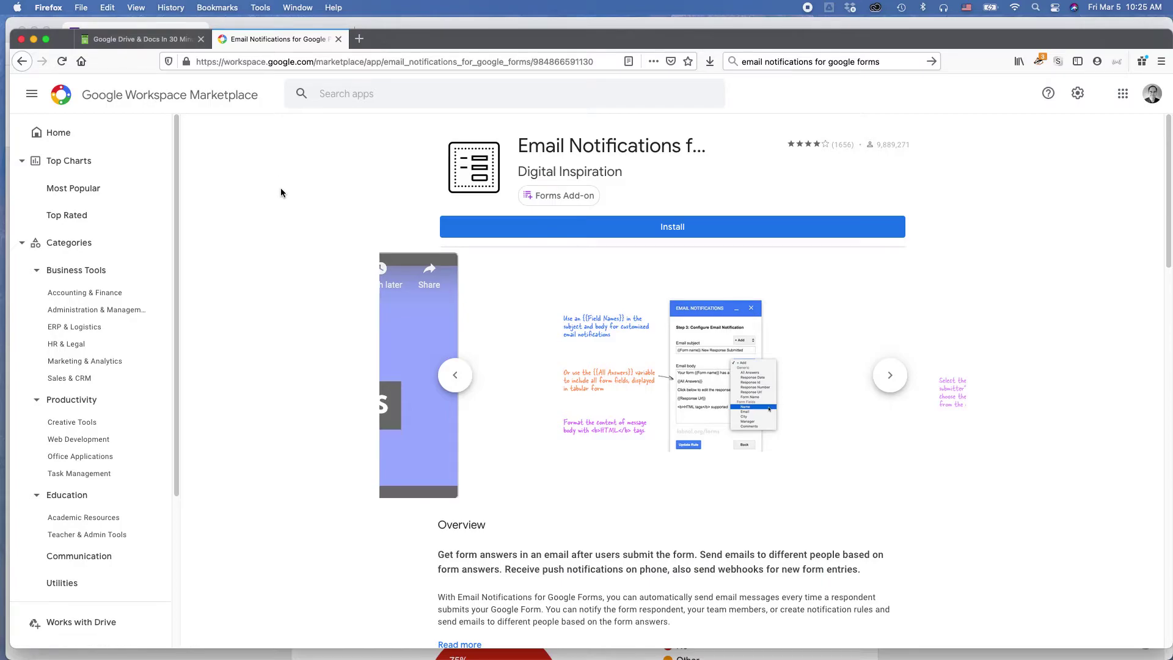
left_click(786, 62)
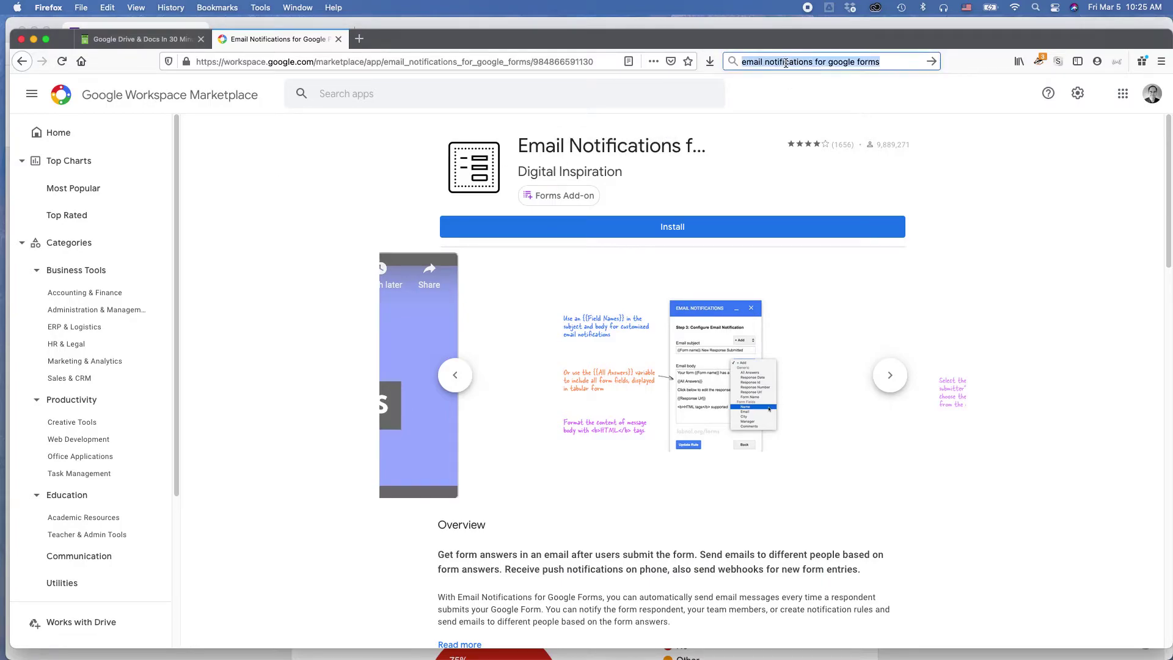
left_click(257, 228)
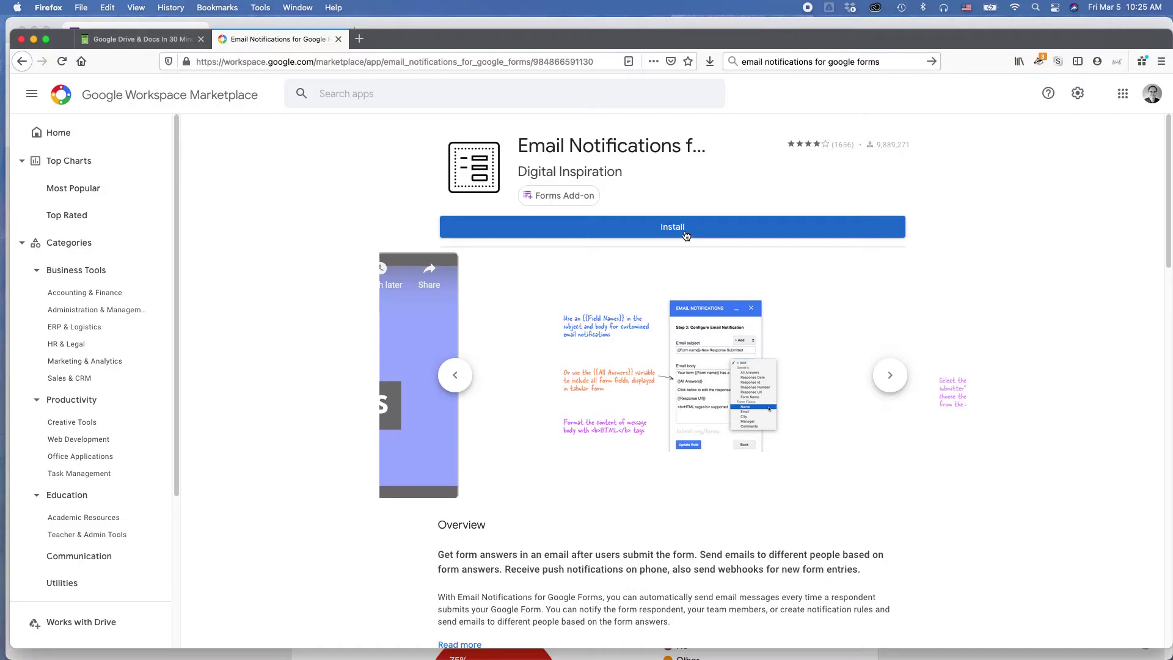
key("super+Tab")
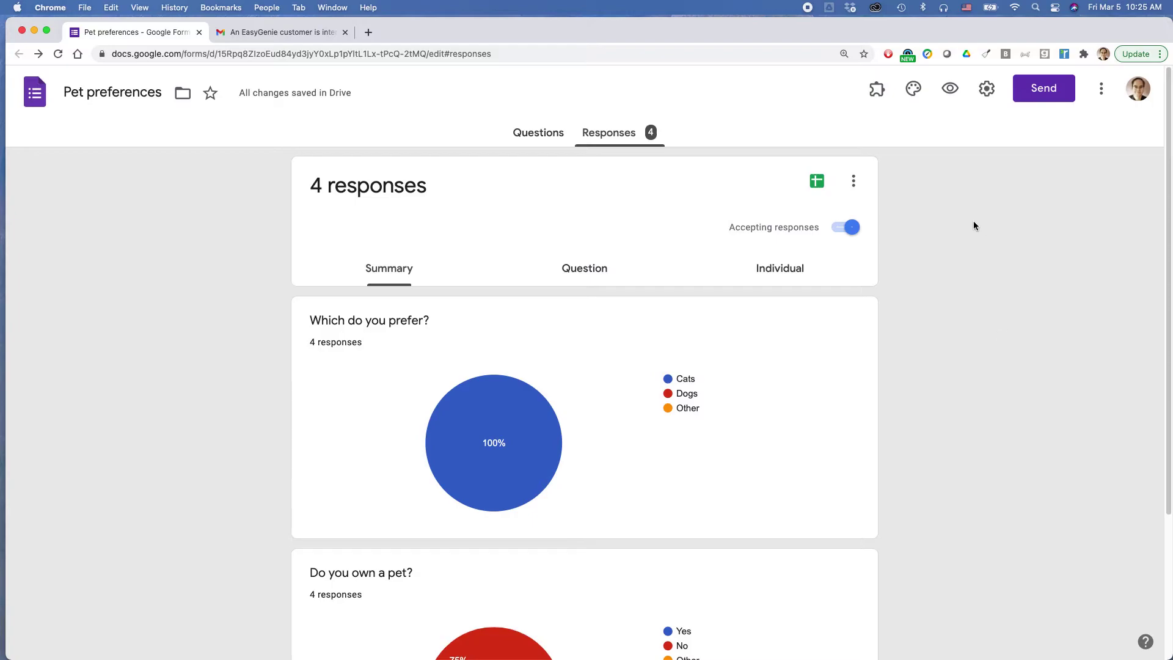
Launch Email Notifications for Google Forms from the add-ons menu and enable notifications for this form.
left_click(878, 97)
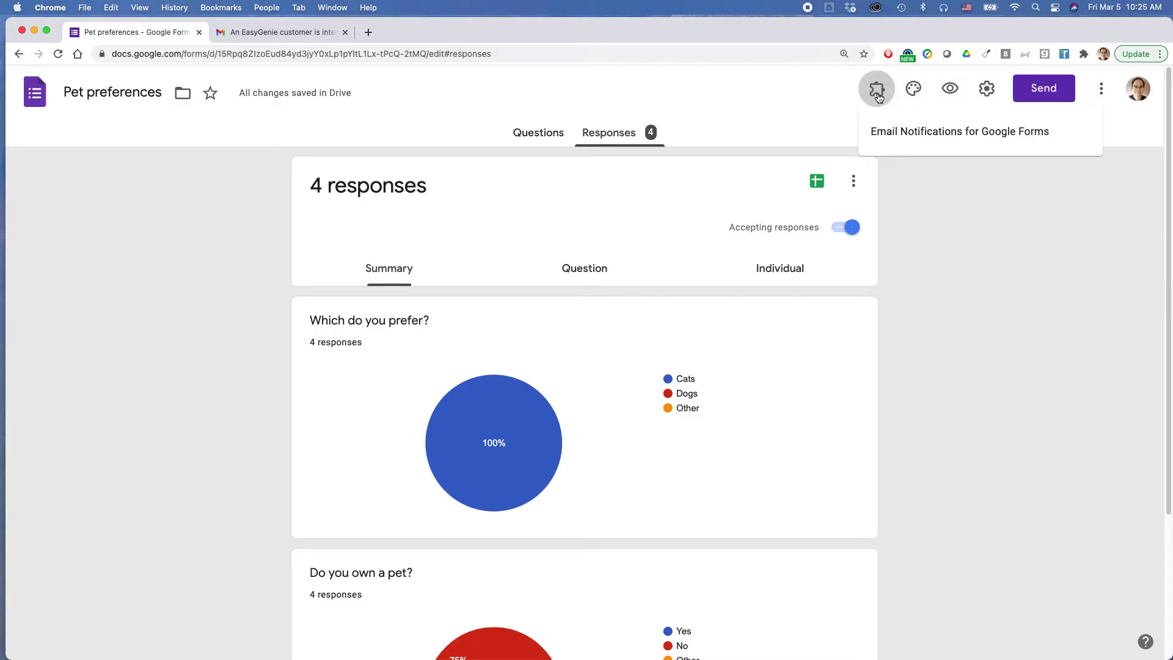
left_click(952, 141)
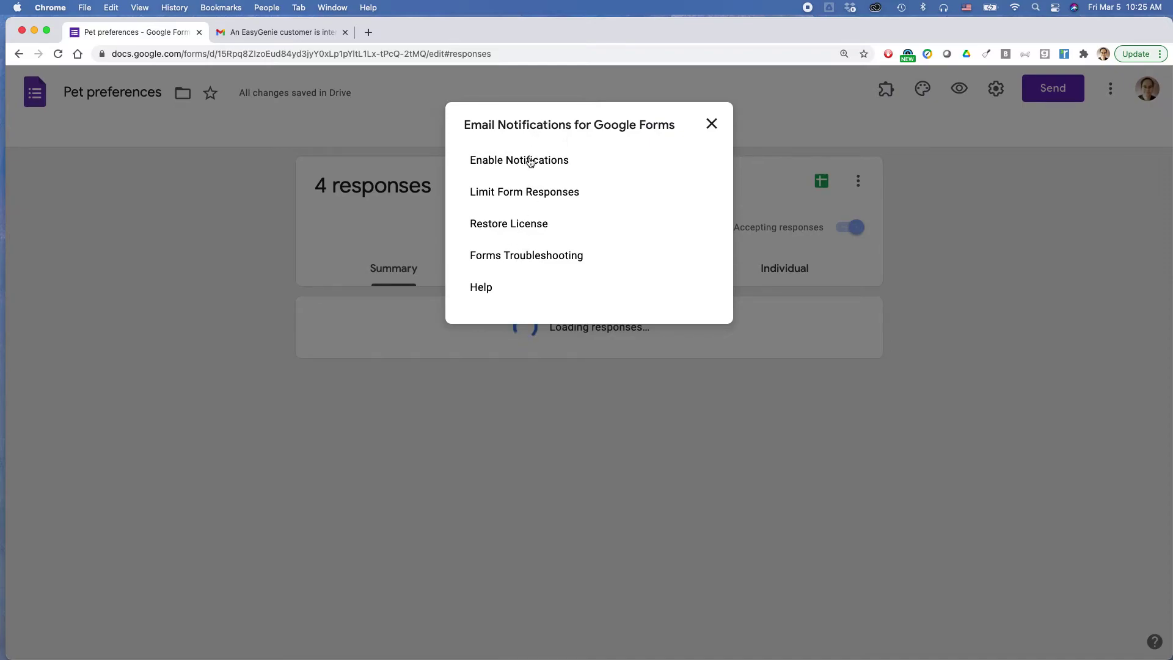
left_click(531, 162)
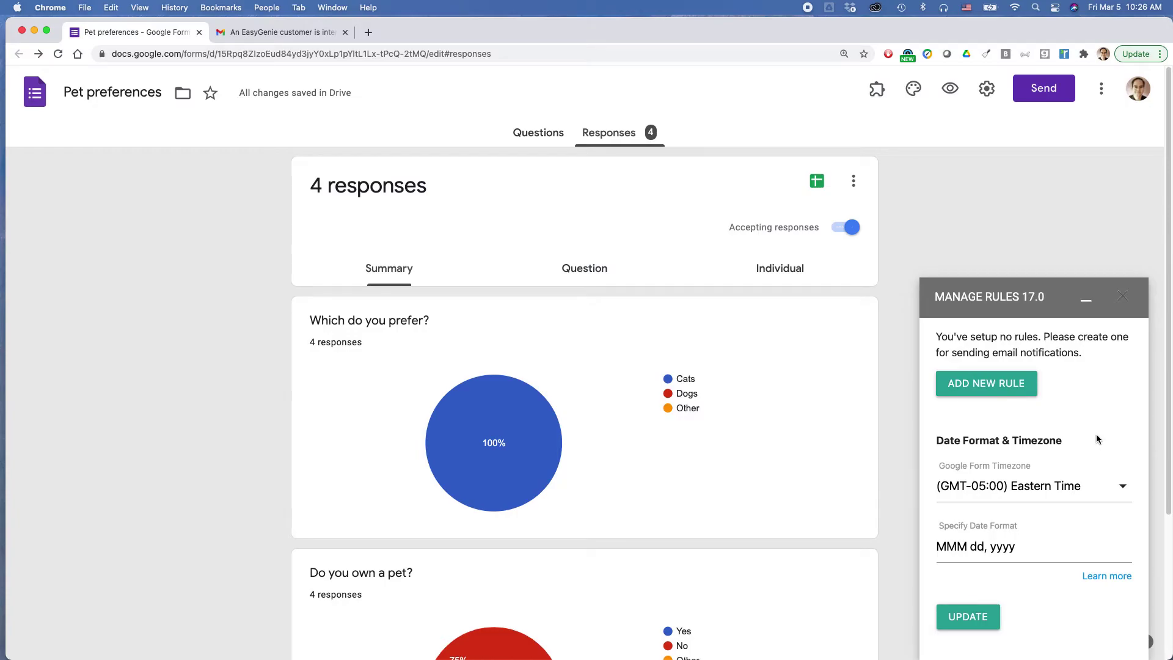
Create a notification rule named 'Pet prefs email notification' that notifies two recipient e-mail addresses.
left_click(970, 388)
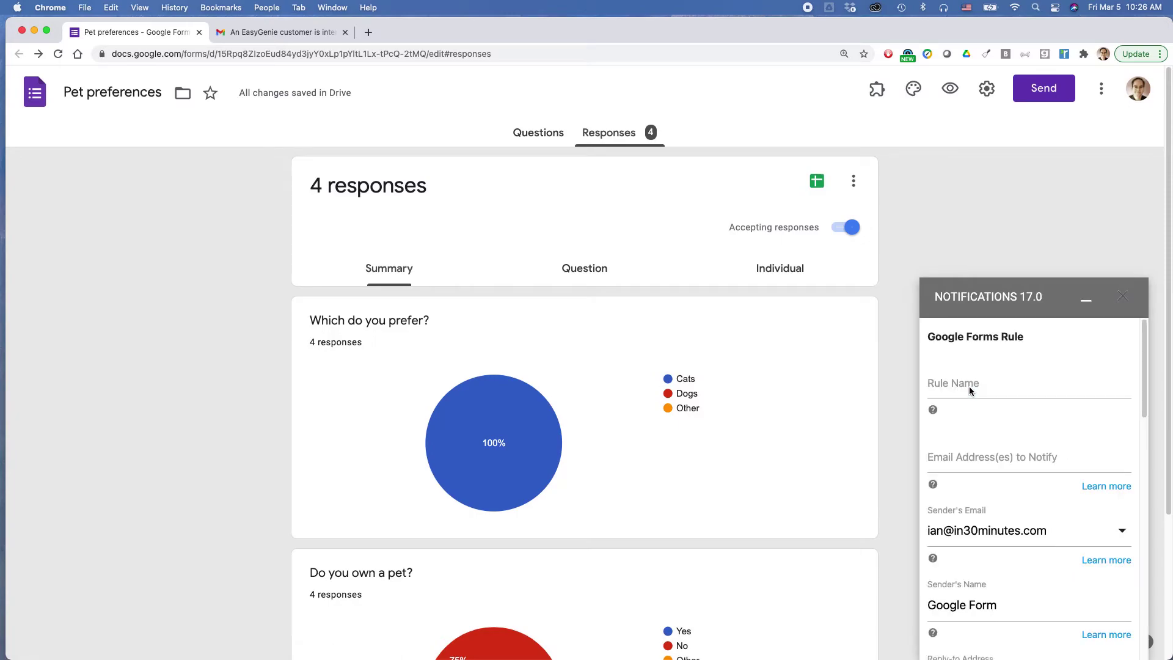
left_click(969, 386)
type("Pet prefs email notification")
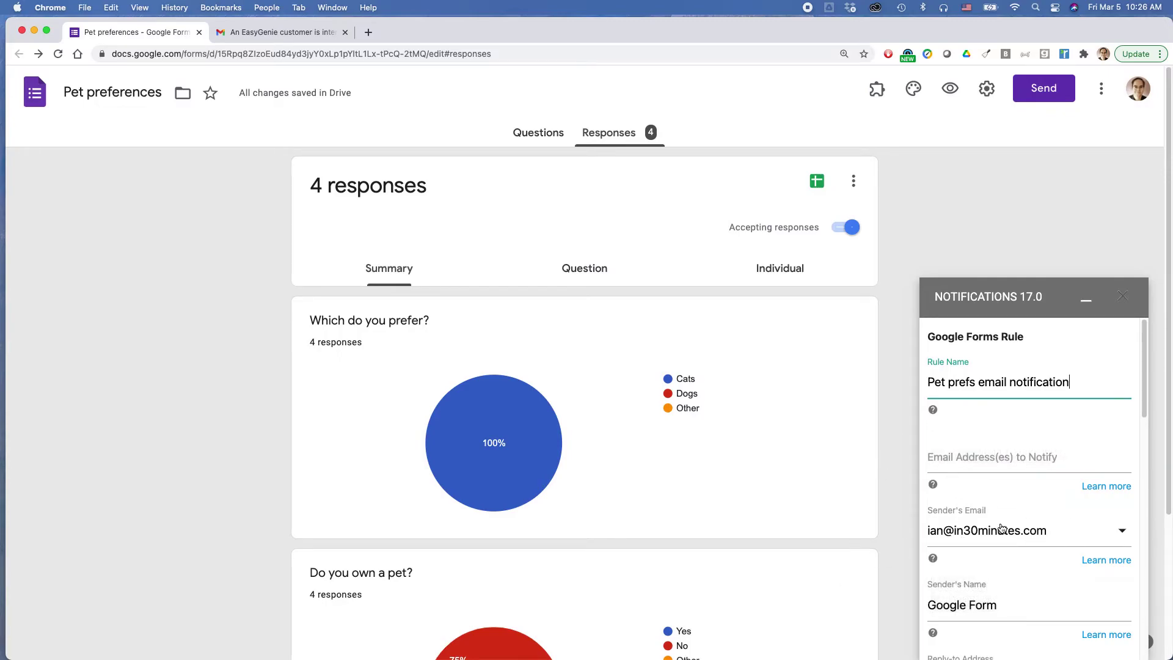
left_click(965, 463)
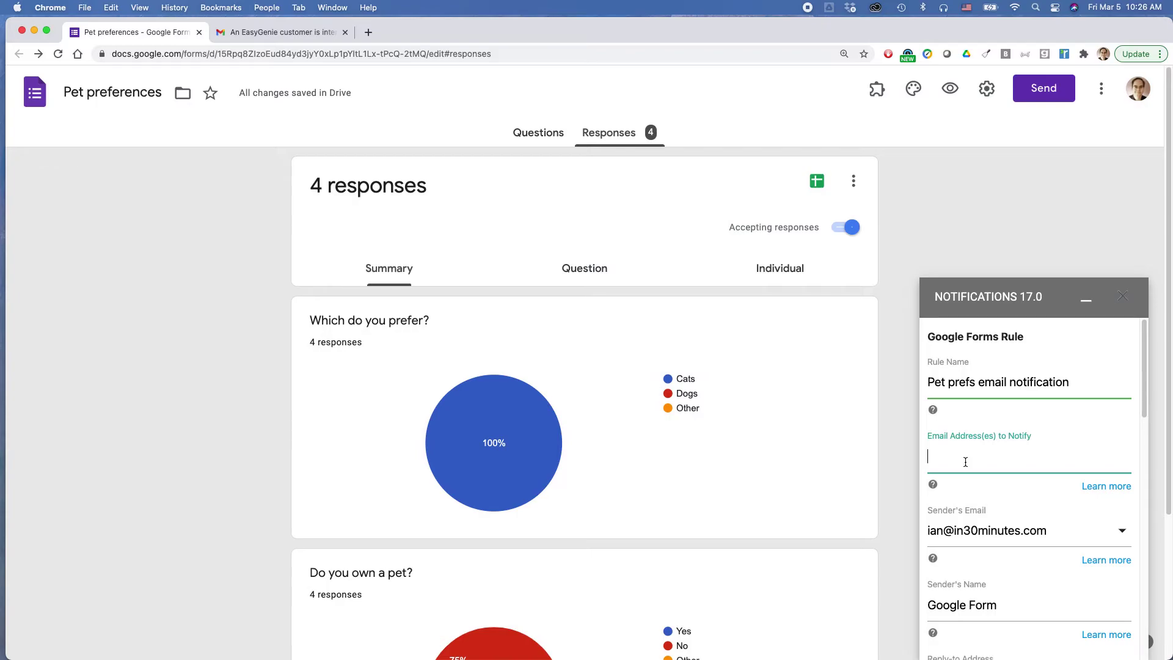
mouse_move(934, 487)
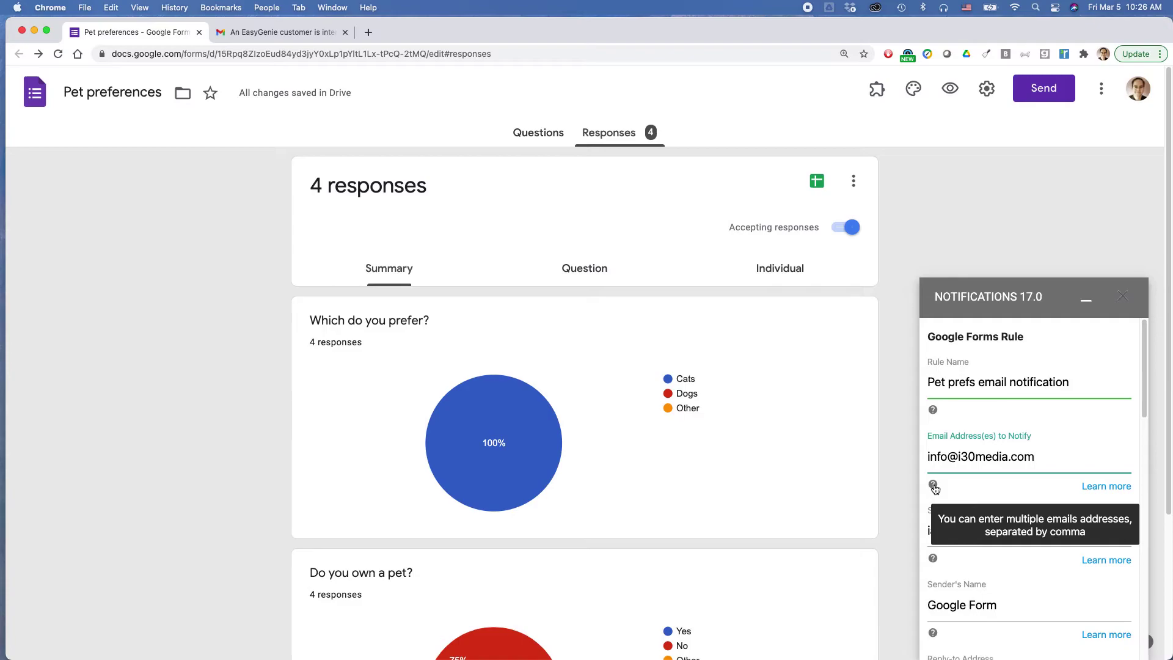
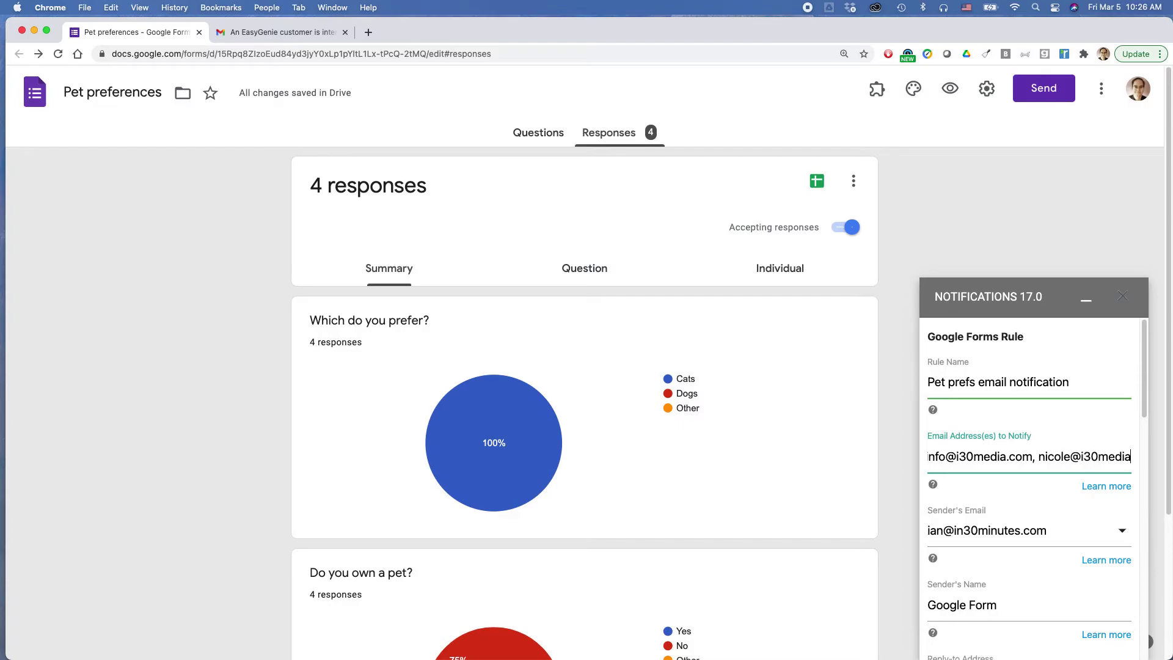
Set the sender name to Pet Preferences Form and tick the file-attachment option.
scroll(1007, 419, "down", 2)
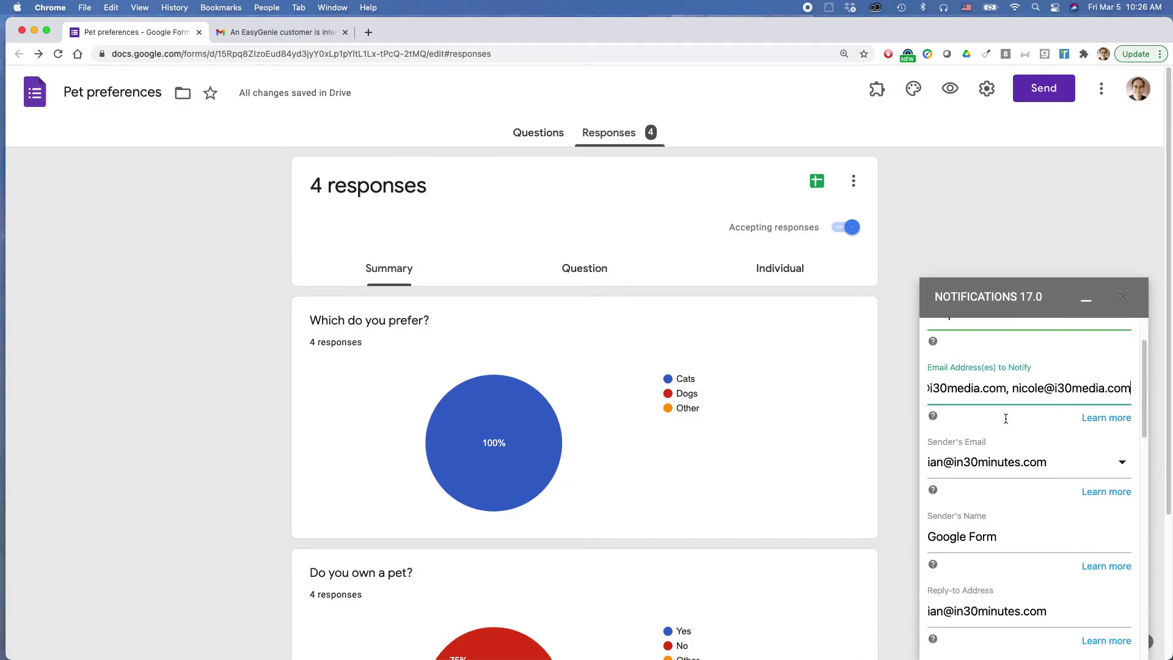
triple_click(972, 541)
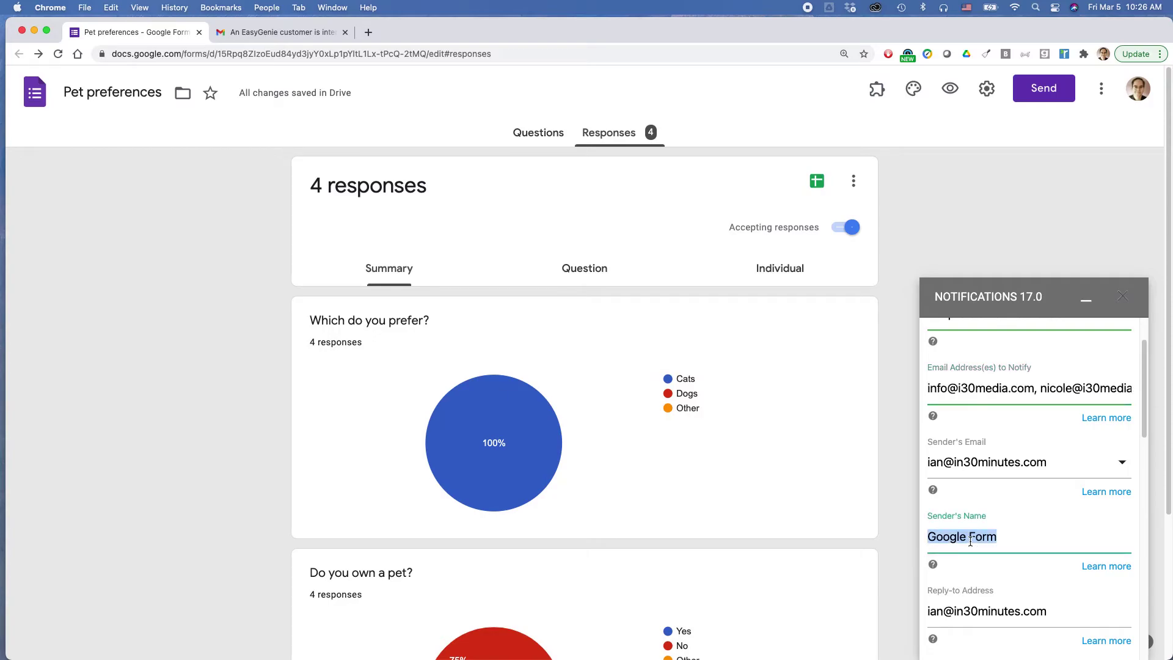
type("Pet Preferences Form")
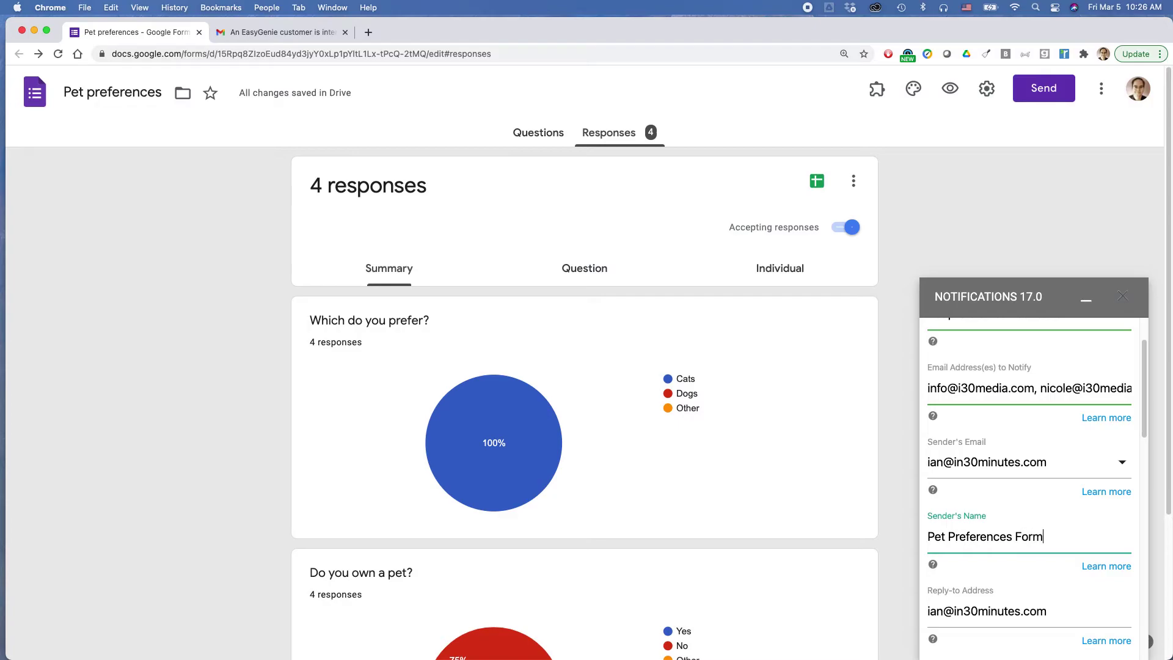
scroll(946, 520, "down", 5)
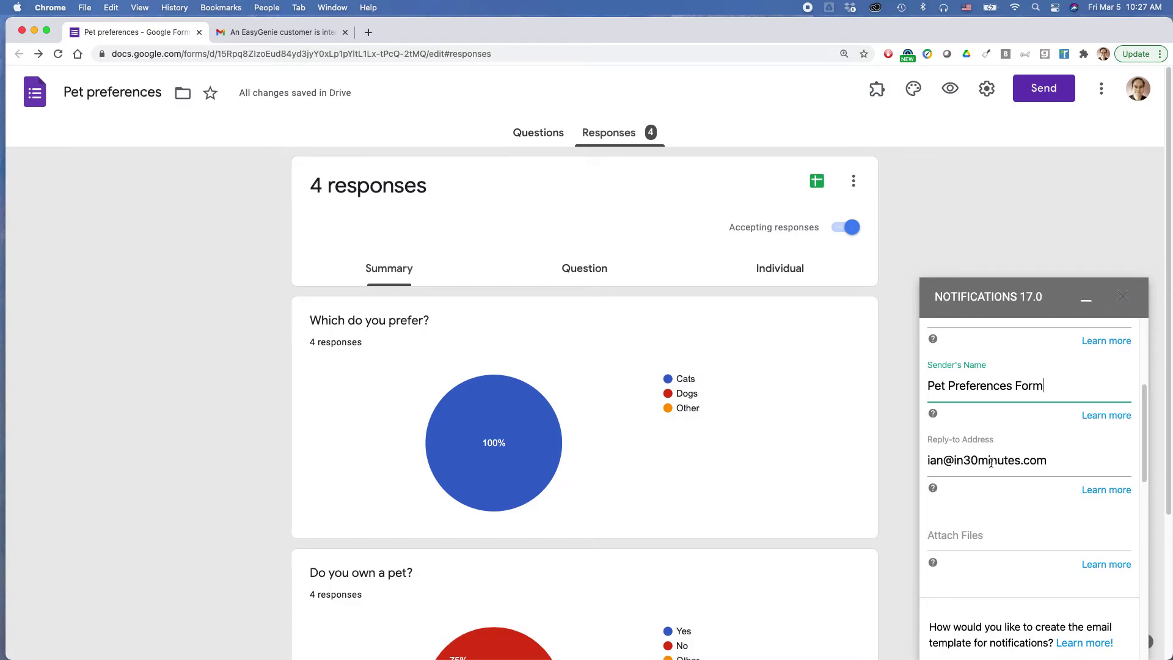
left_click(972, 534)
mouse_move(938, 562)
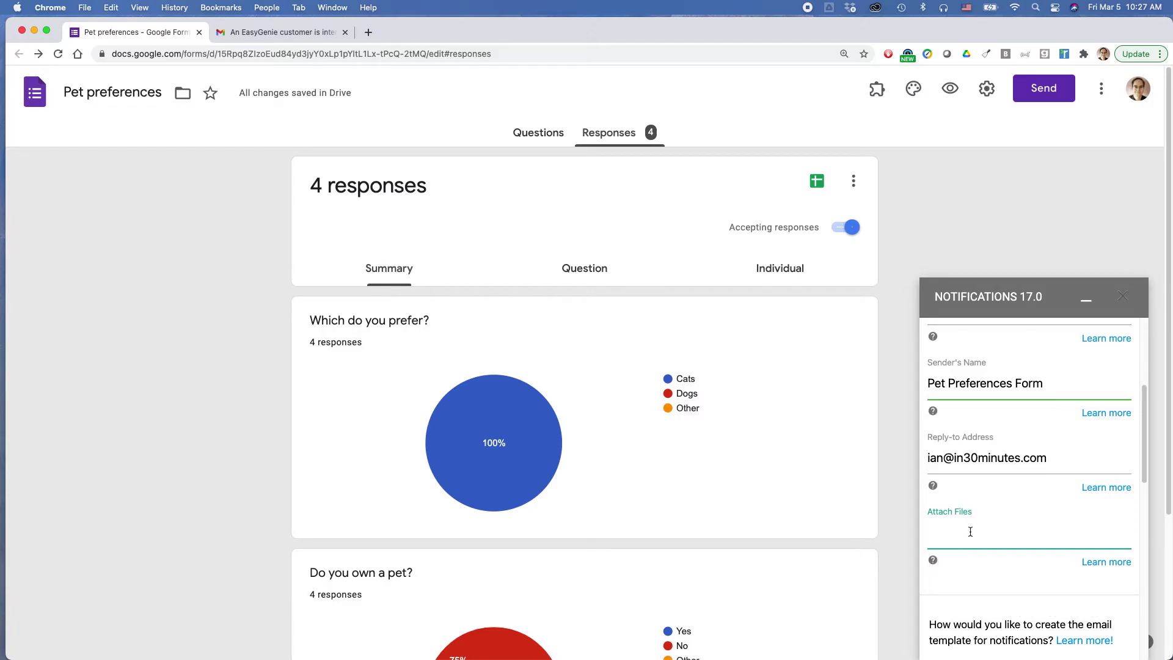
scroll(970, 532, "down", 3)
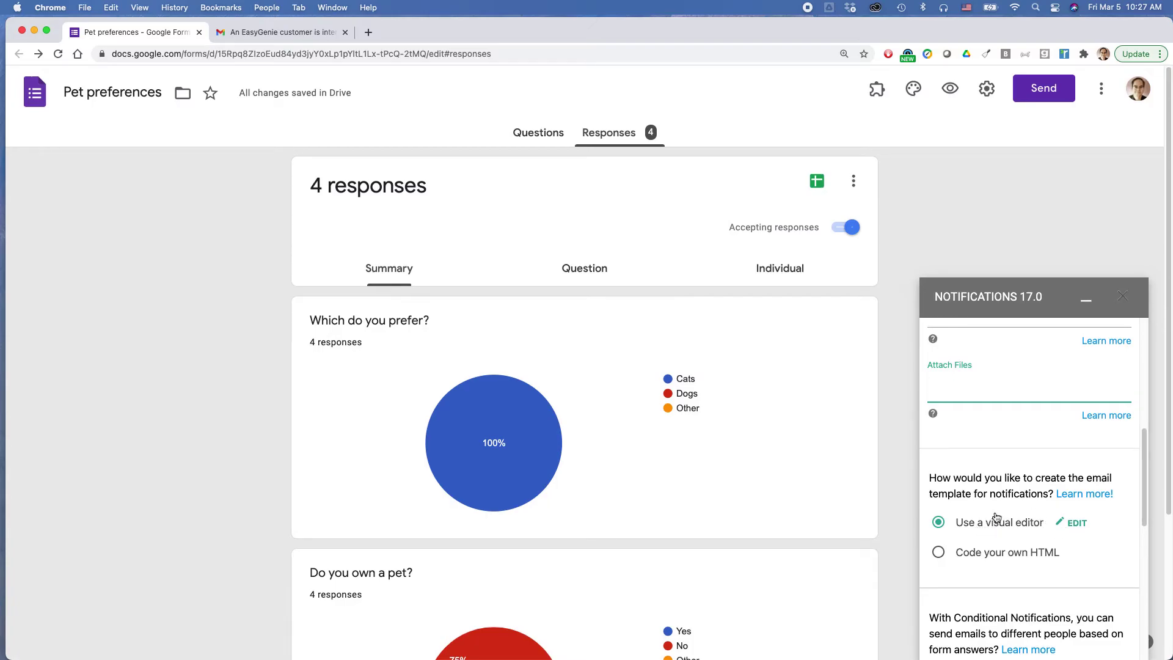
In the template designer, change the subject to 'Form response - please review' and select the body's first line.
left_click(1073, 523)
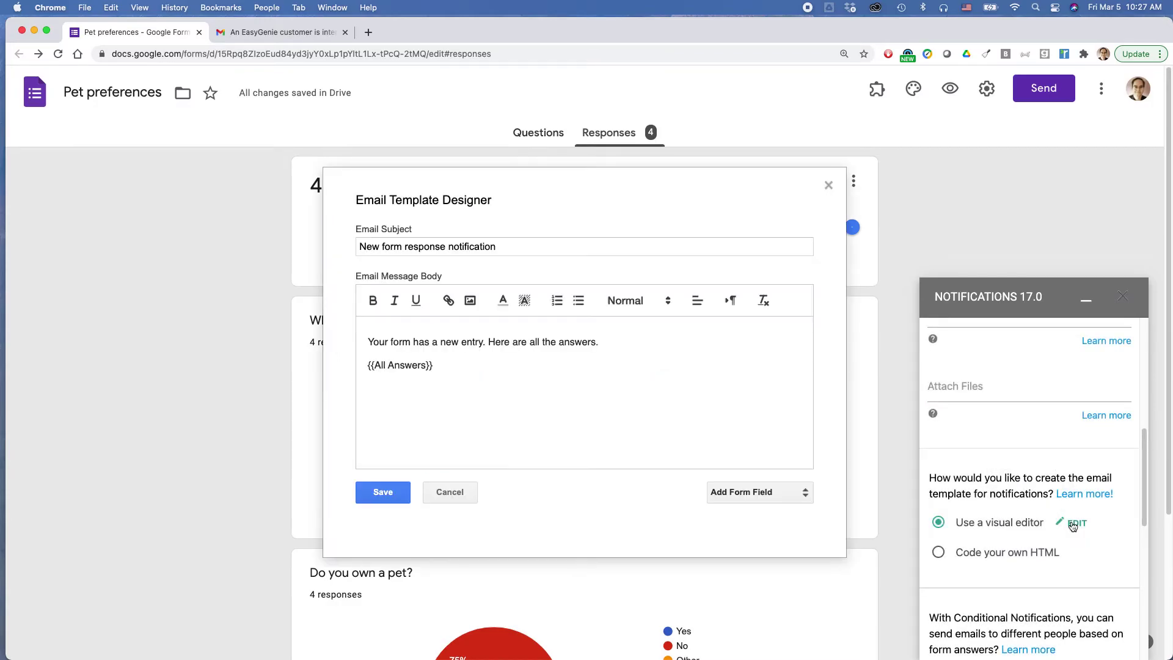
triple_click(393, 248)
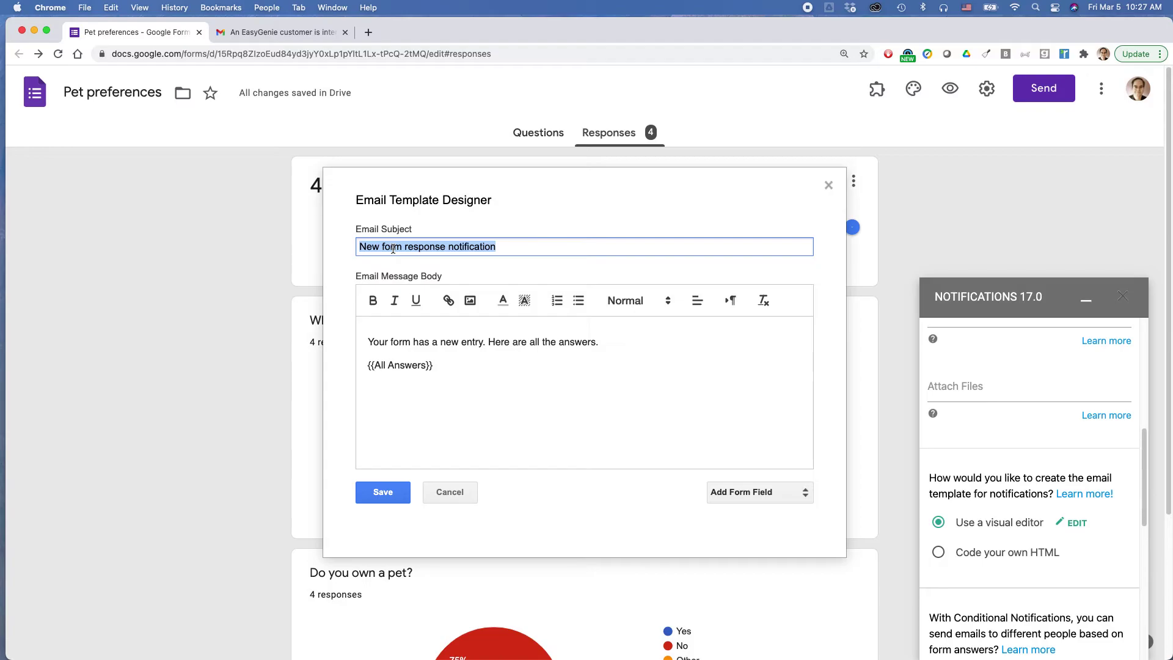
type("Form response - plea")
key("BackSpace")
key("BackSpace")
type("ease review")
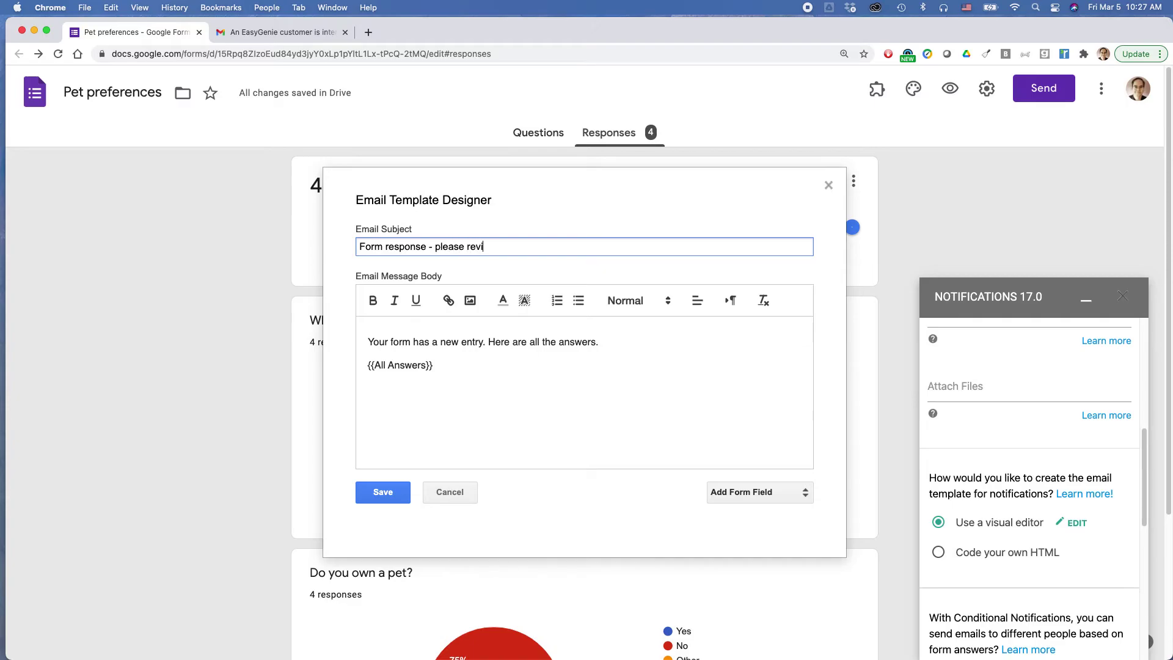
left_click(478, 346)
triple_click(479, 346)
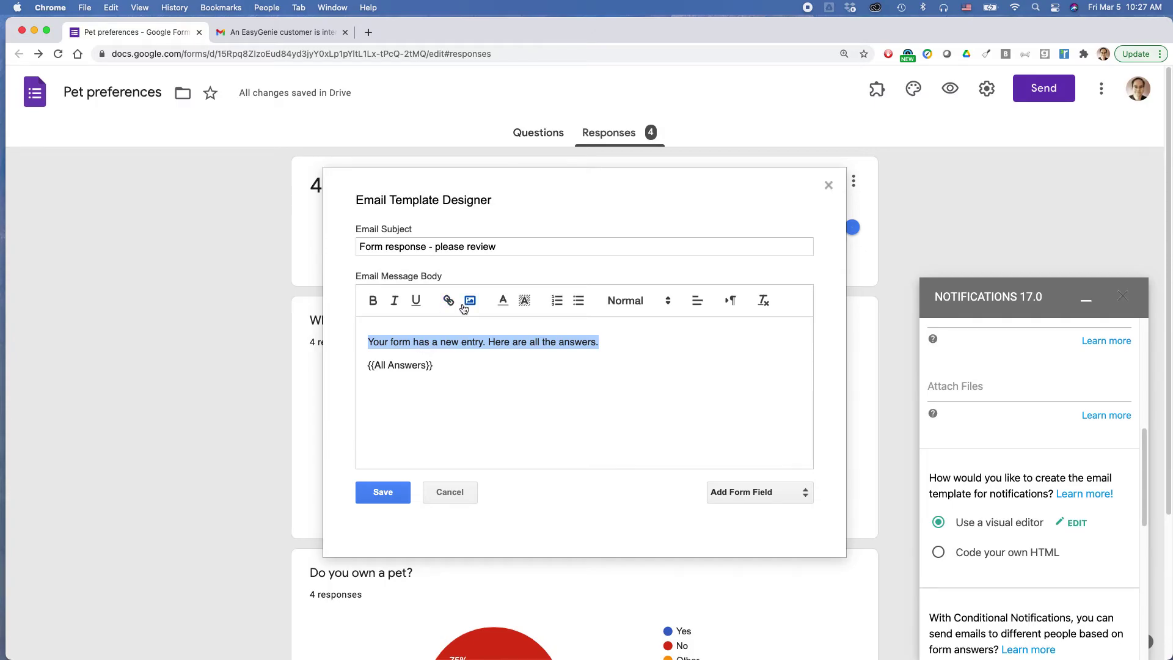
left_click(584, 341)
Save the email template, then save the notification rule at the bottom of the panel.
left_click(394, 500)
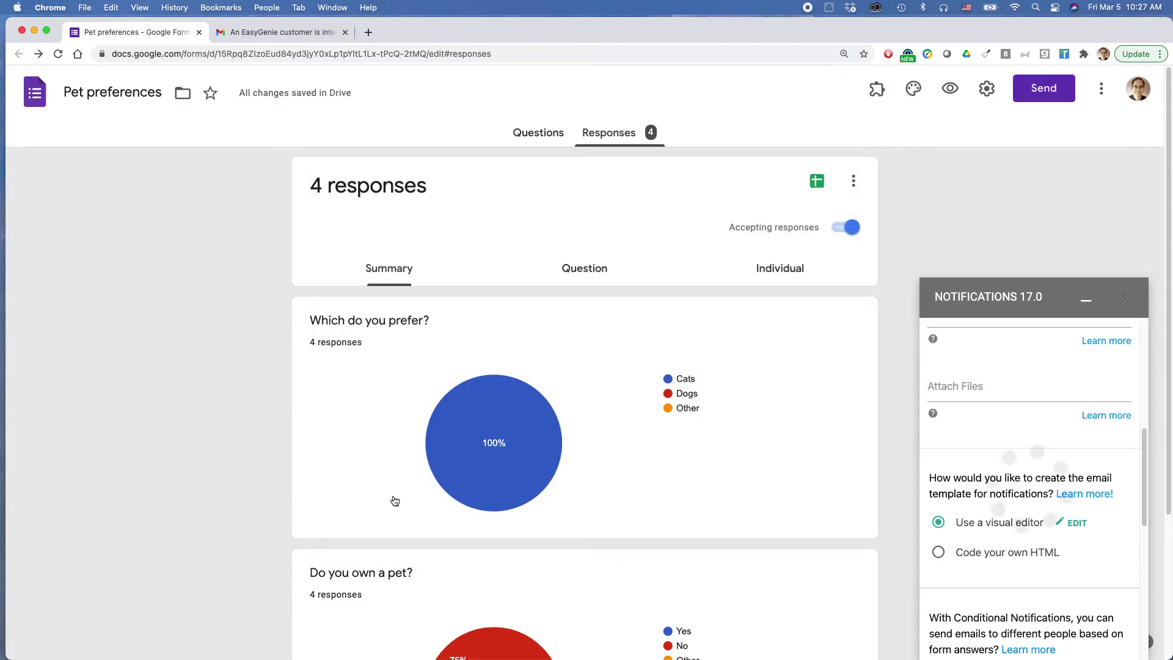
scroll(959, 445, "down", 2)
scroll(957, 449, "down", 5)
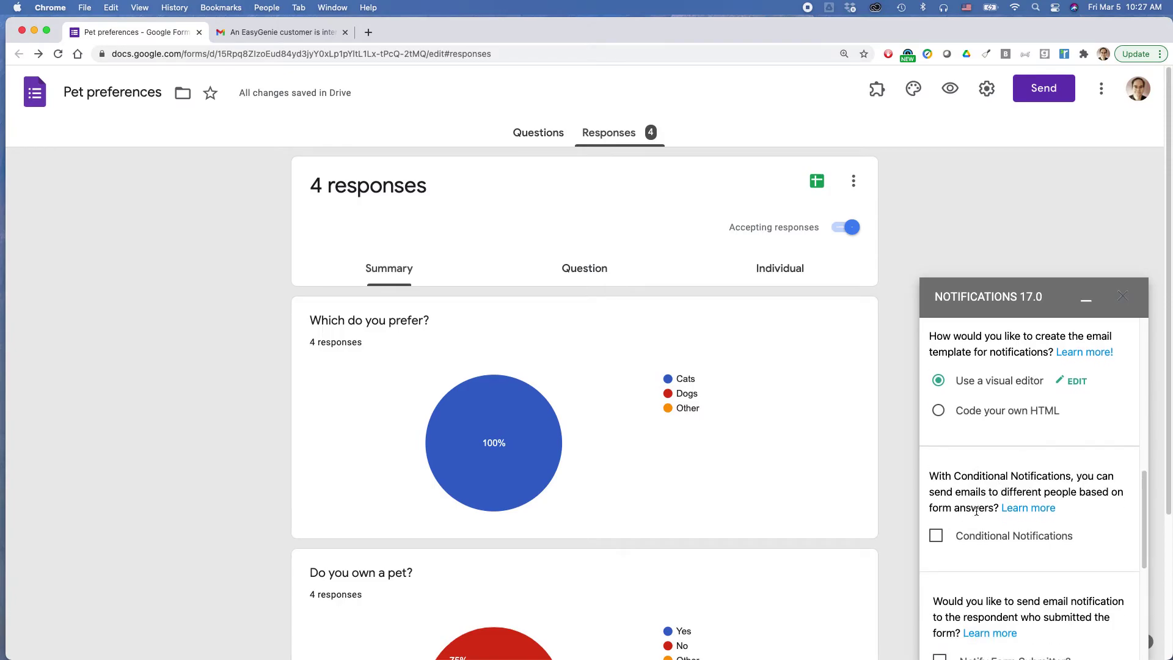
scroll(845, 493, "down", 5)
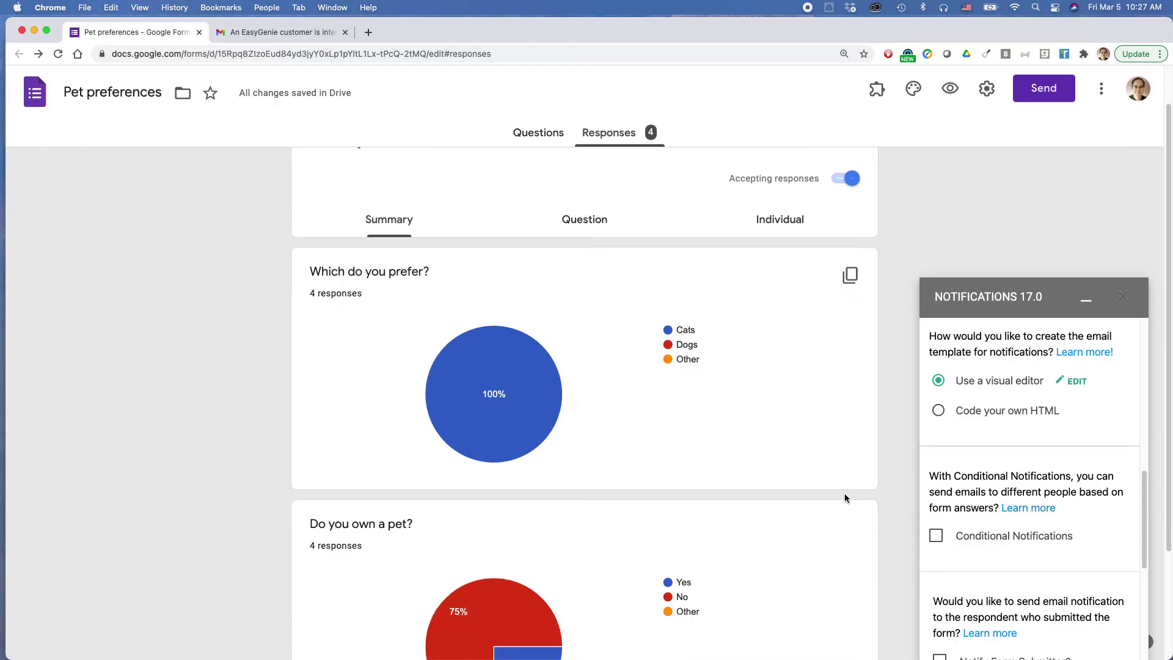
scroll(844, 495, "up", 1)
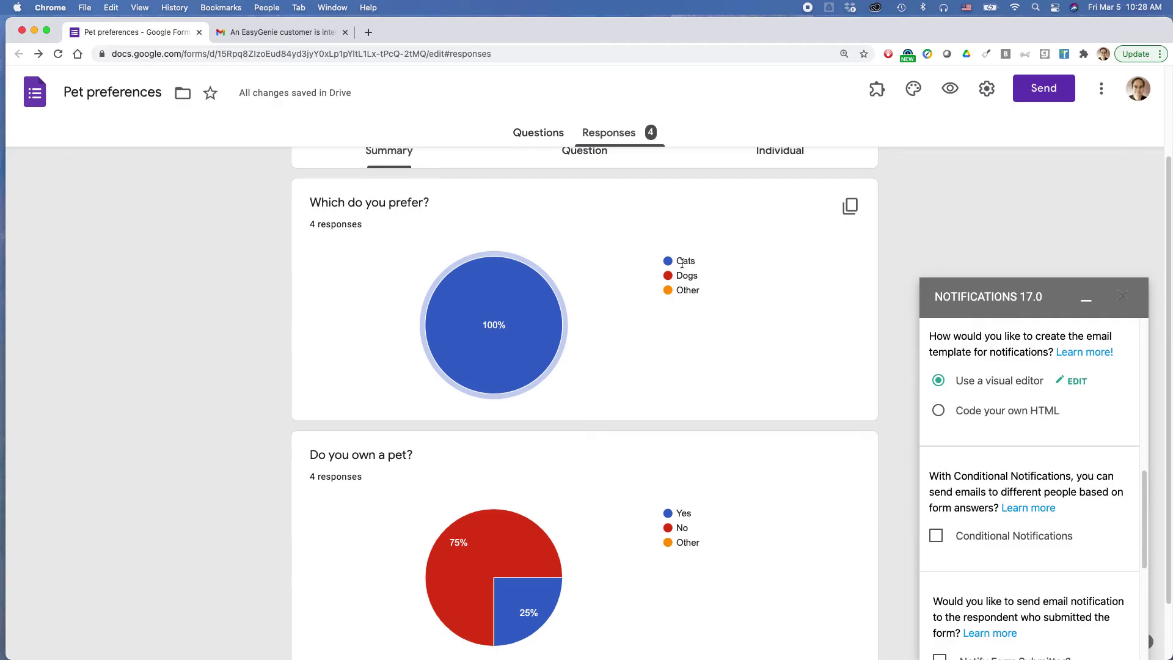
scroll(1100, 529, "down", 4)
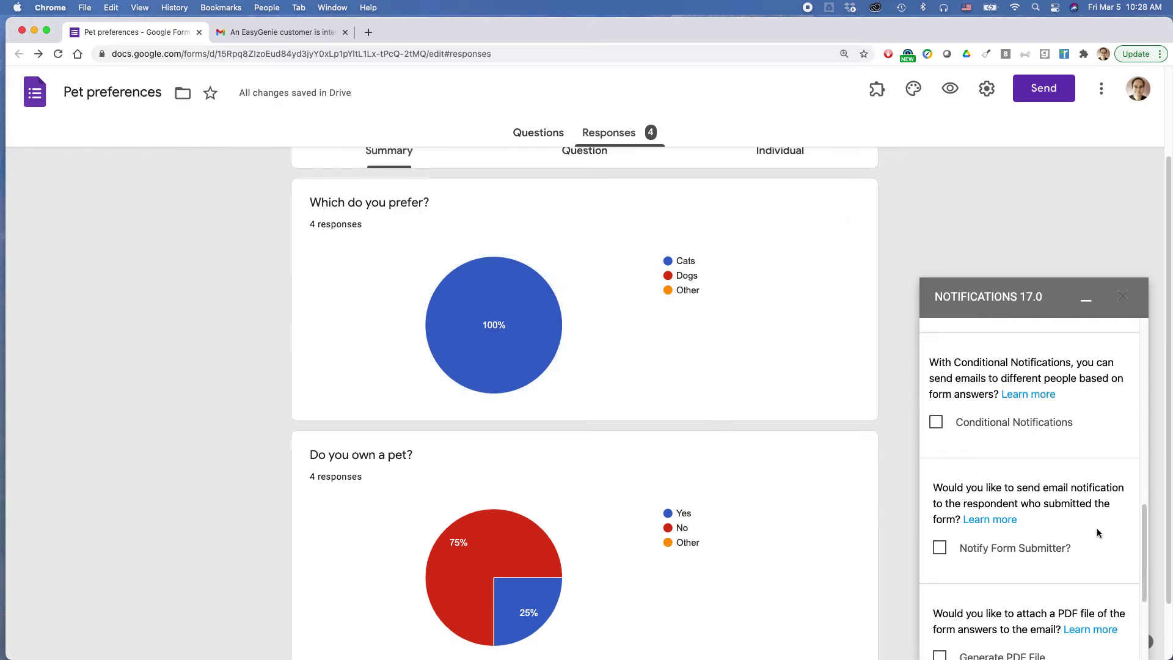
scroll(1097, 528, "down", 3)
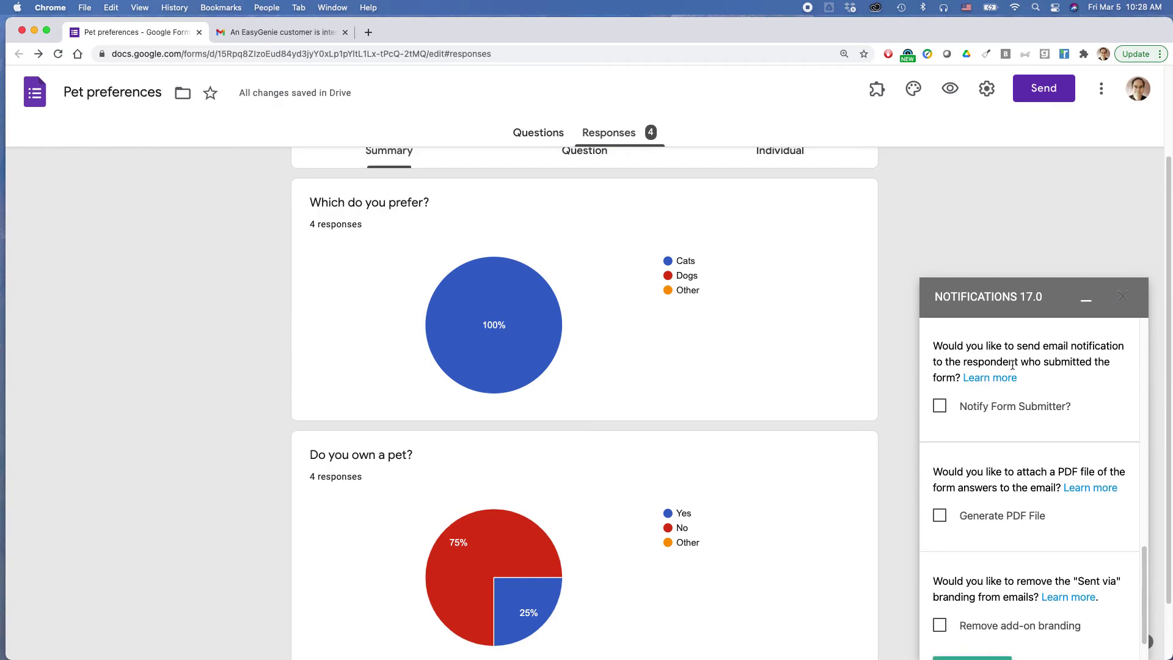
scroll(972, 419, "down", 1)
left_click(994, 619)
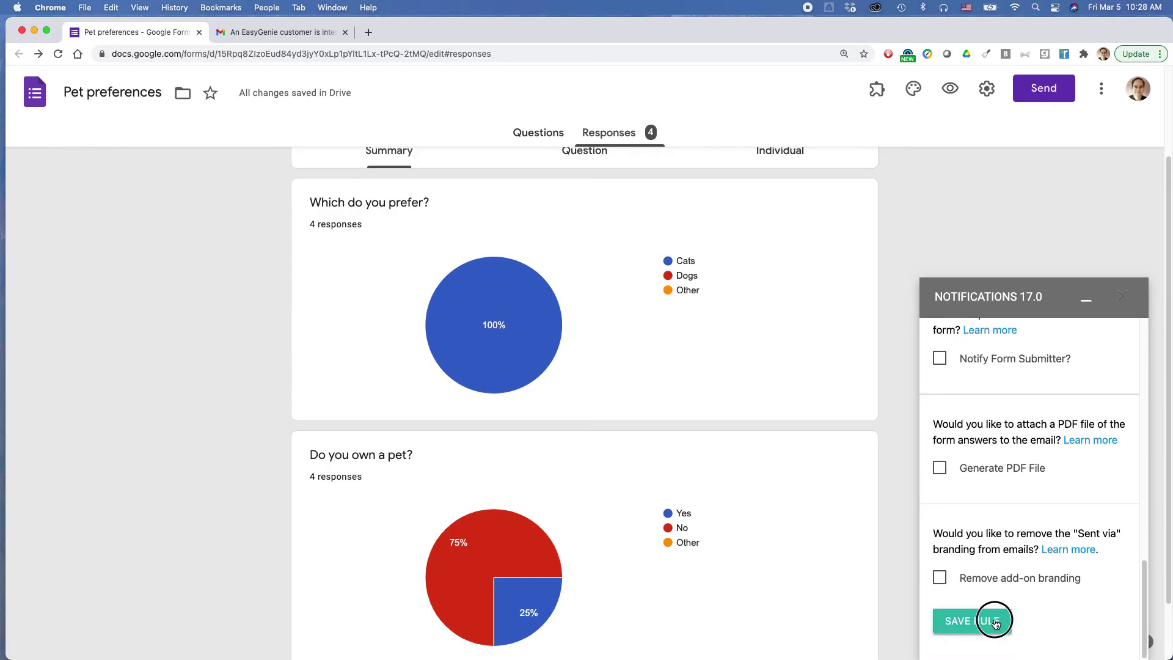
Show the custom notification email example in the Gmail tab in Chrome.
key("super+Tab")
key("super+Tab")
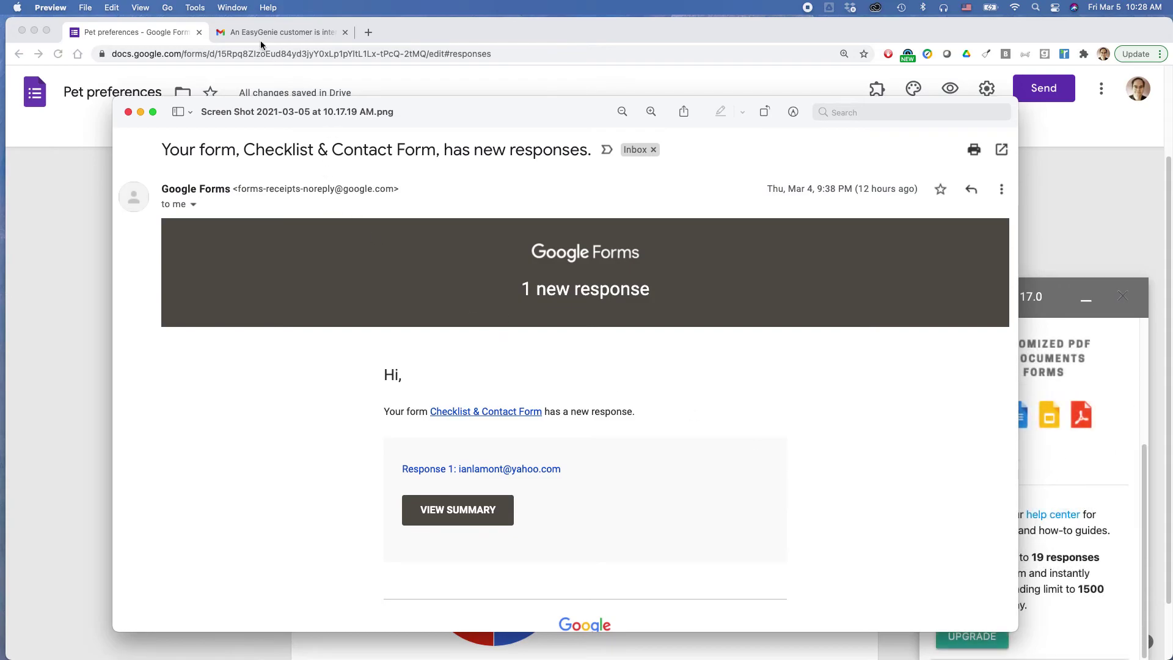
left_click(241, 31)
left_click(244, 32)
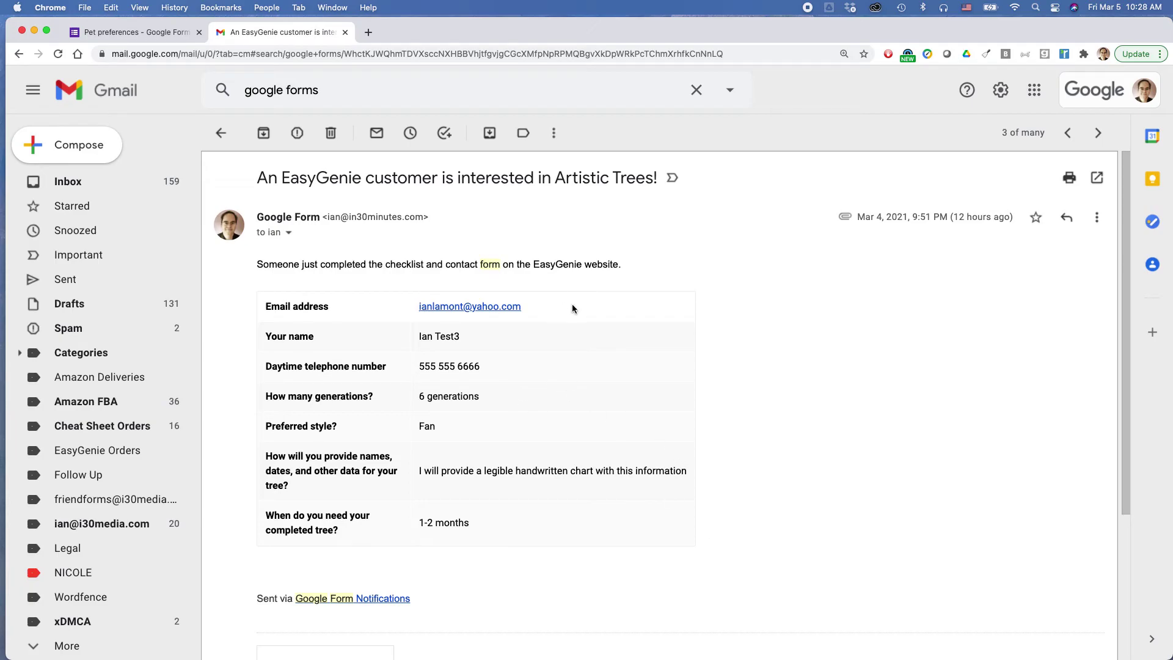
Highlight the intro sentence of the EasyGenie sample email, then move over to Firefox.
left_click_drag(257, 262, 420, 264)
left_click(585, 256)
triple_click(624, 260)
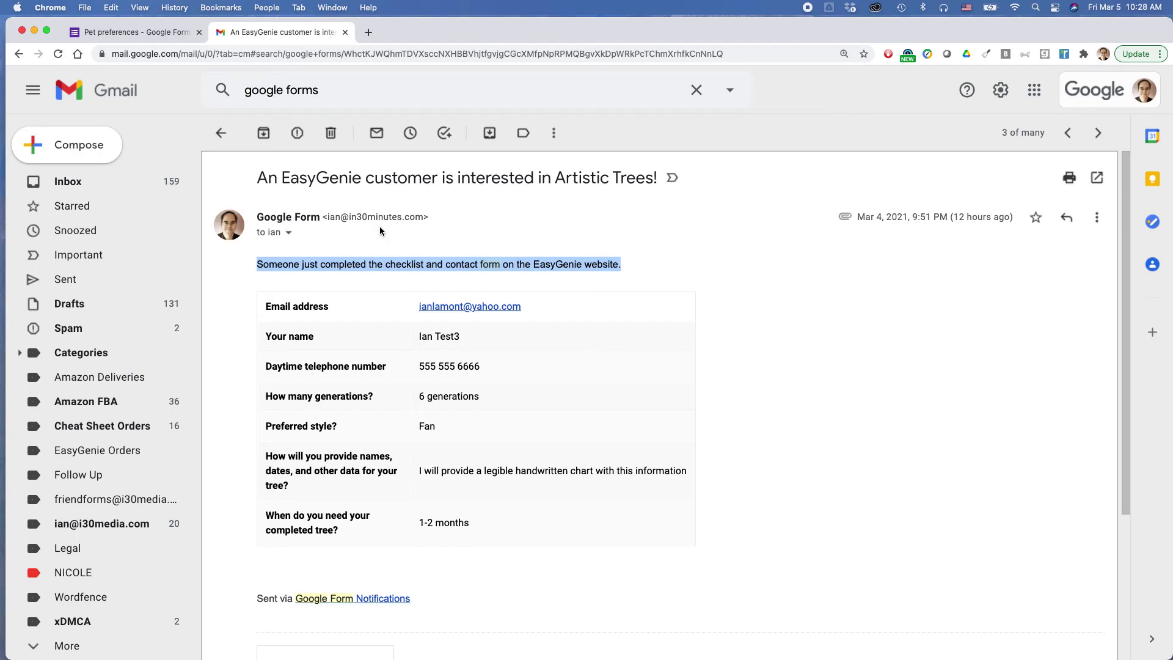
key("super+Tab")
key("super+Tab")
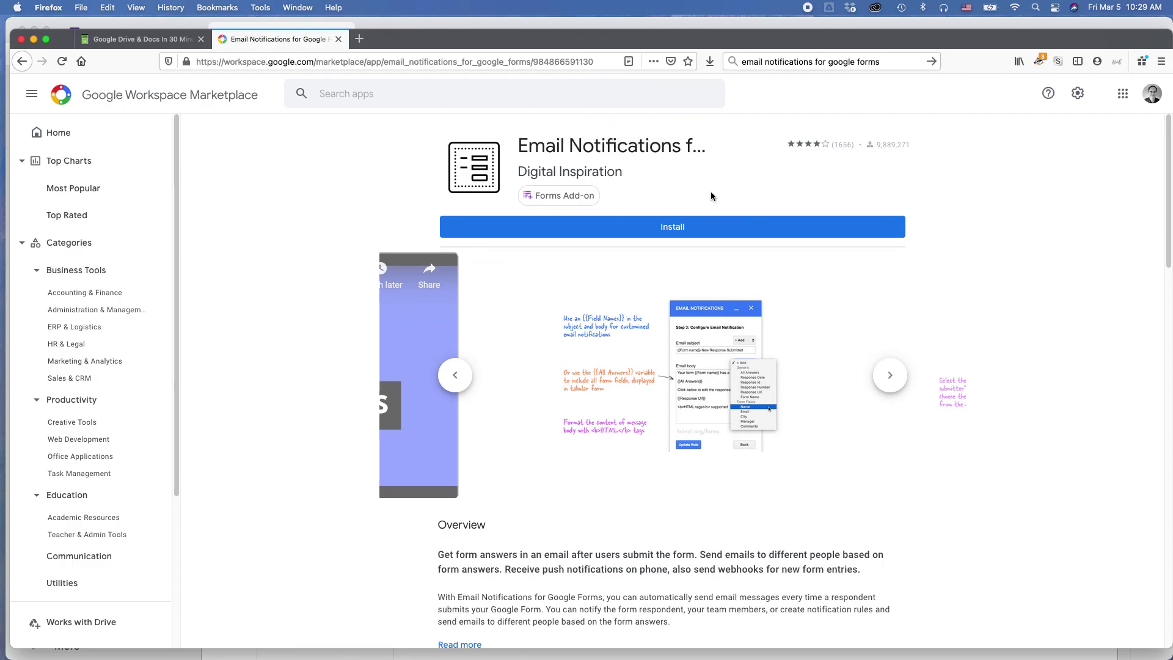
Bring the Google Drive & Docs In 30 Minutes tab to the front in Firefox.
left_click(137, 39)
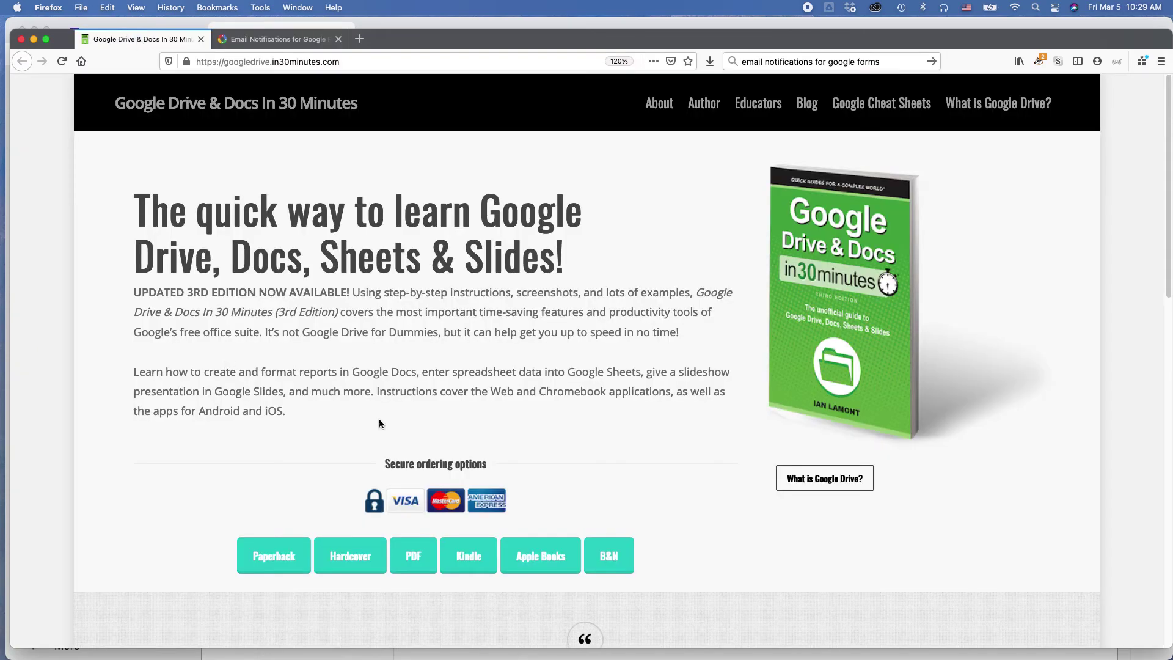